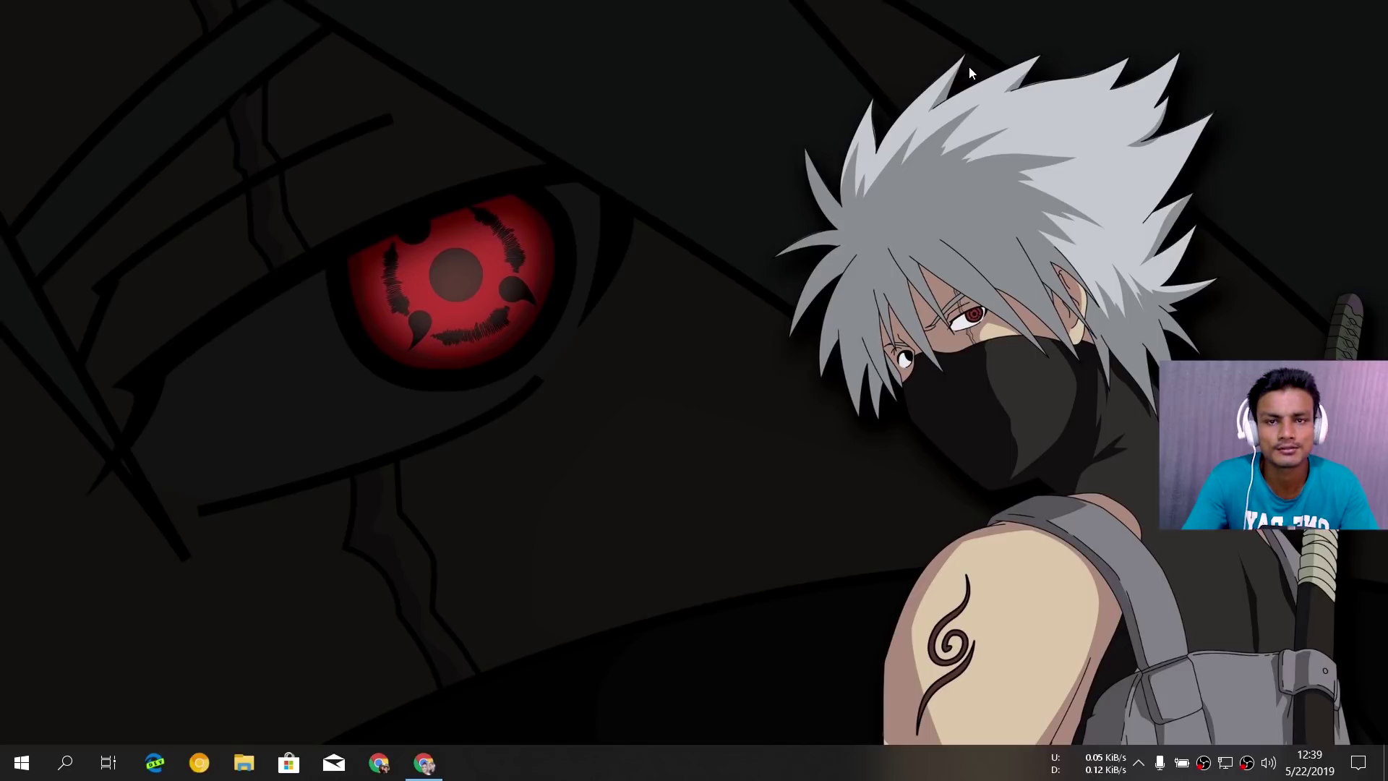
Search 'up' to open Check for updates in Settings, then close Settings
{"action": "left_click", "coordinate": [63, 762]}
{"action": "type", "text": "up"}
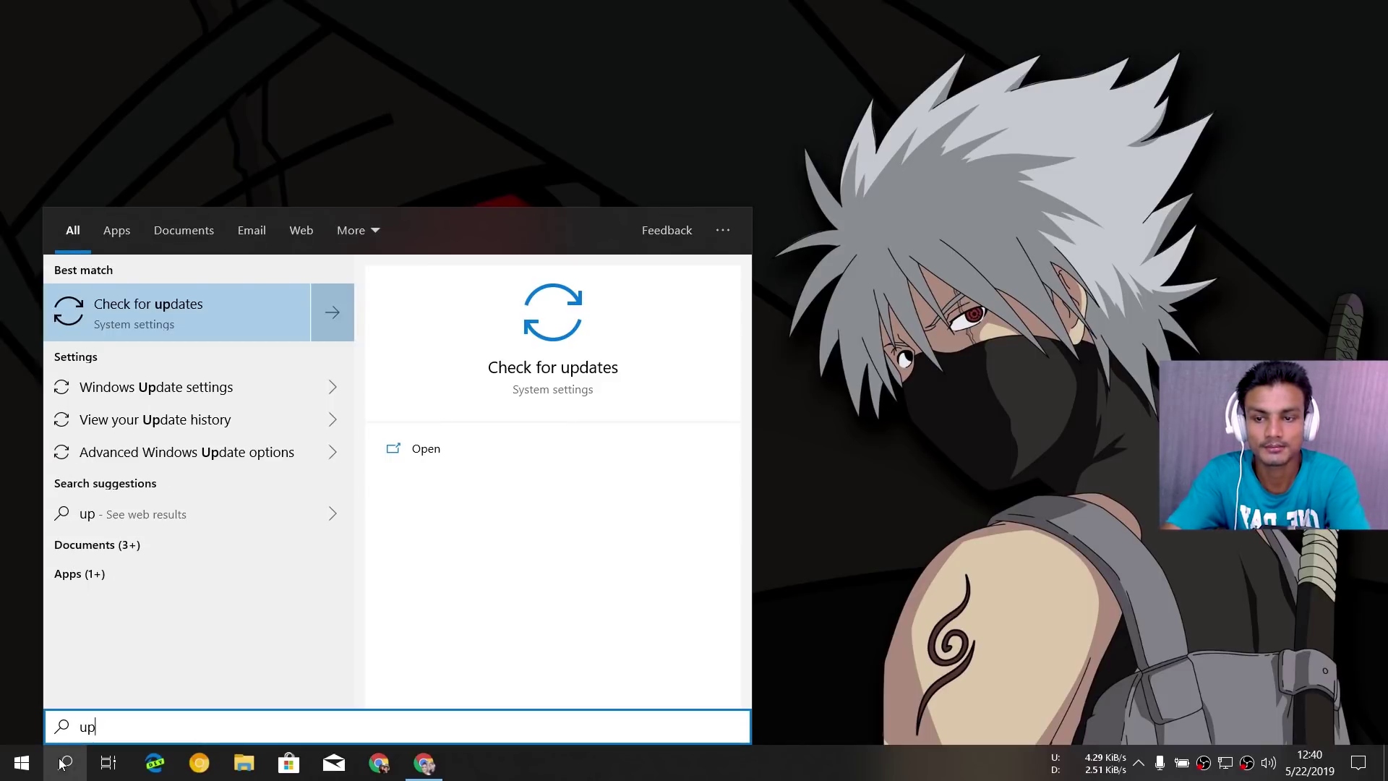
{"action": "left_click", "coordinate": [185, 315]}
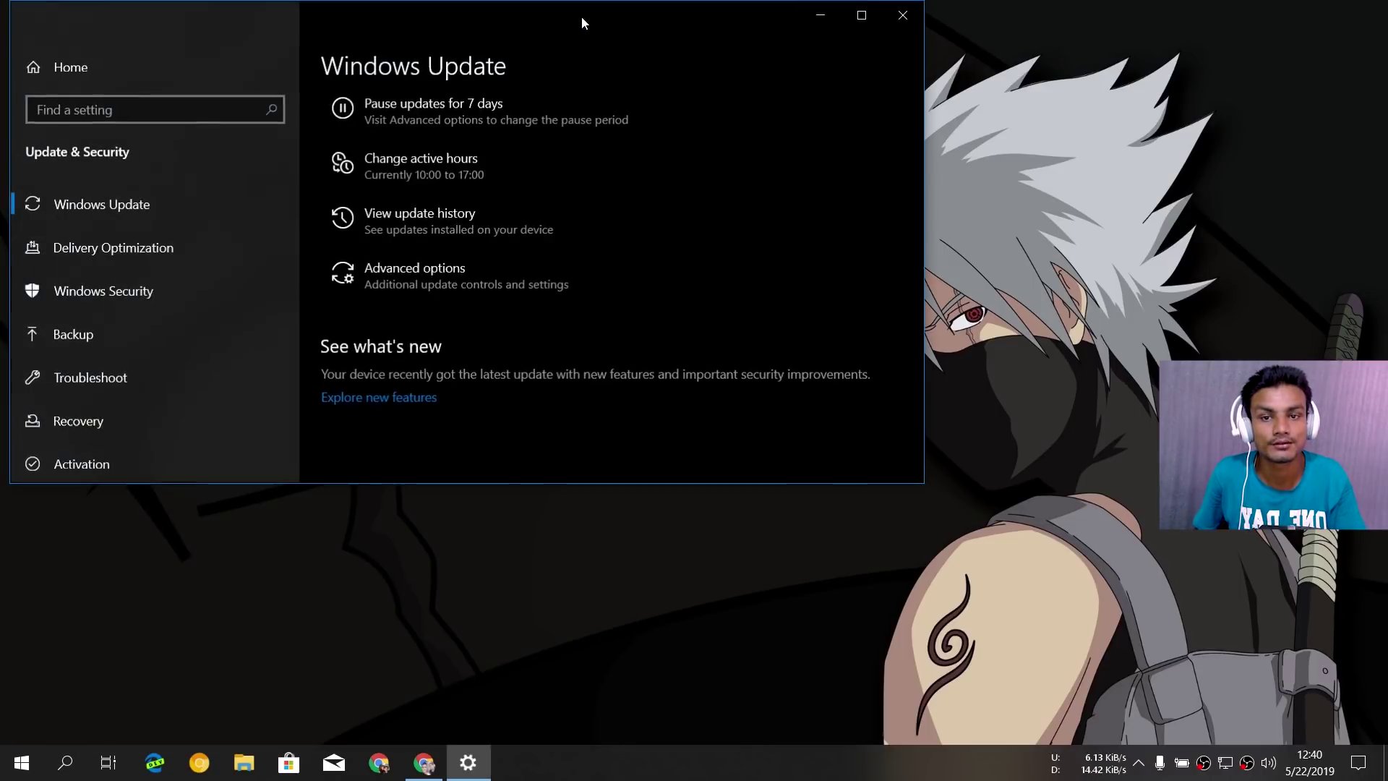
{"action": "left_click_drag", "start_coordinate": [581, 15], "coordinate": [822, 32]}
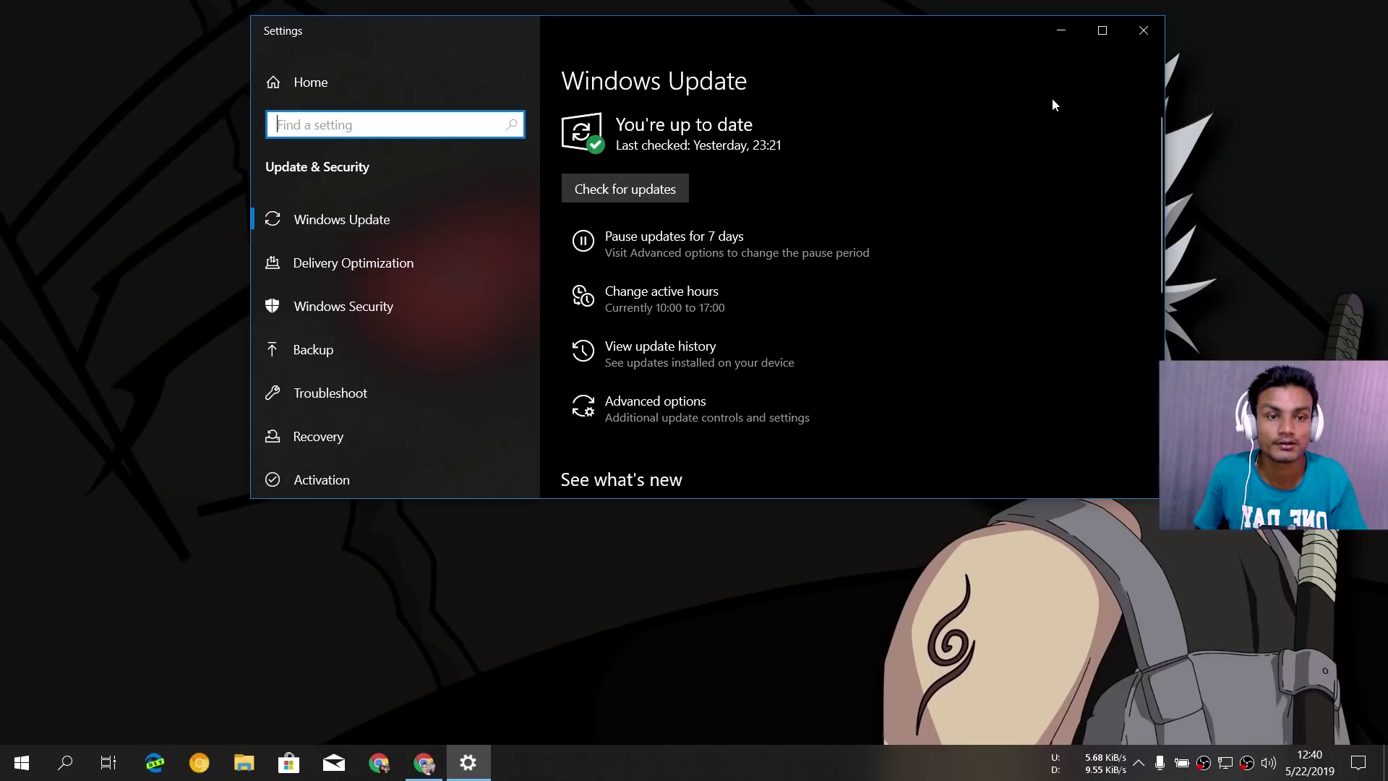
{"action": "left_click", "coordinate": [1143, 30]}
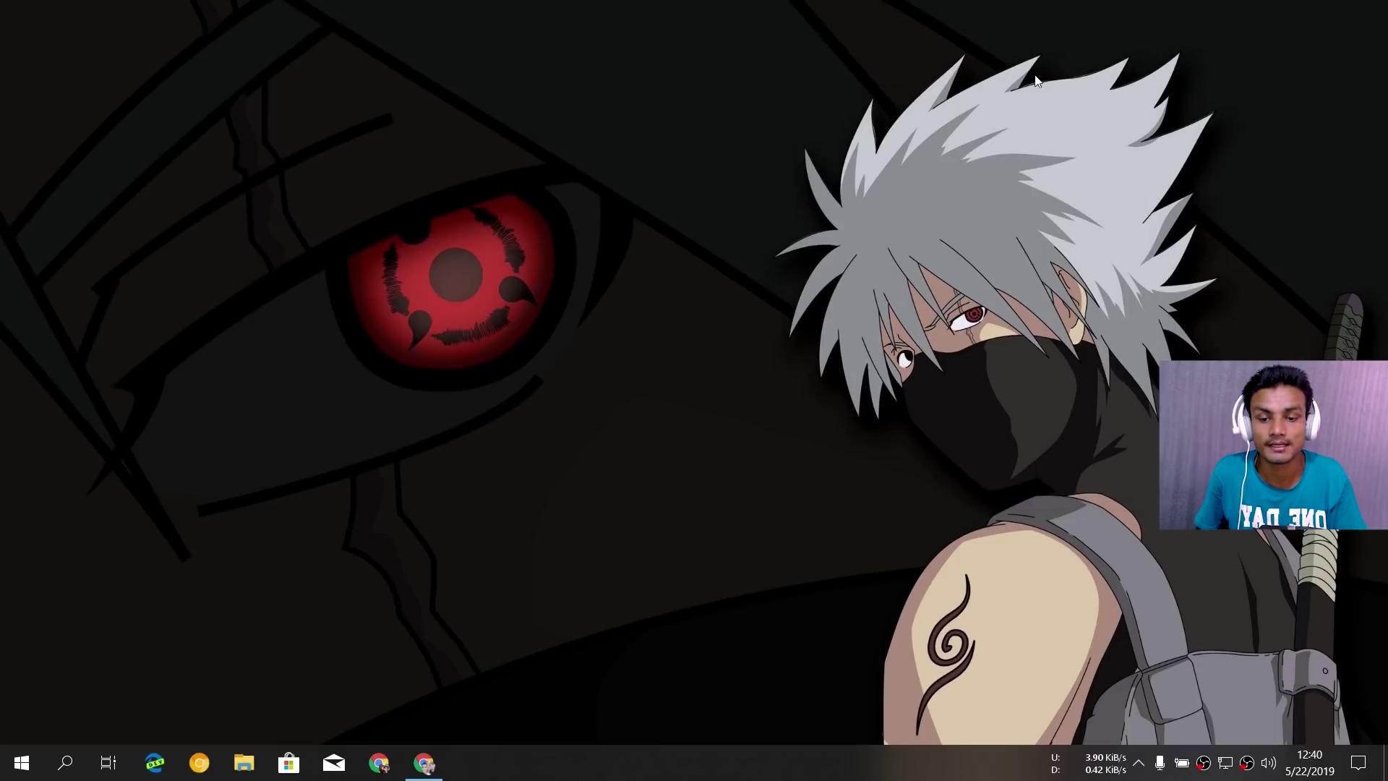
Return to Chrome's Download Windows 10 page and review the May 2019 Update and installation media sections
{"action": "left_click", "coordinate": [423, 763]}
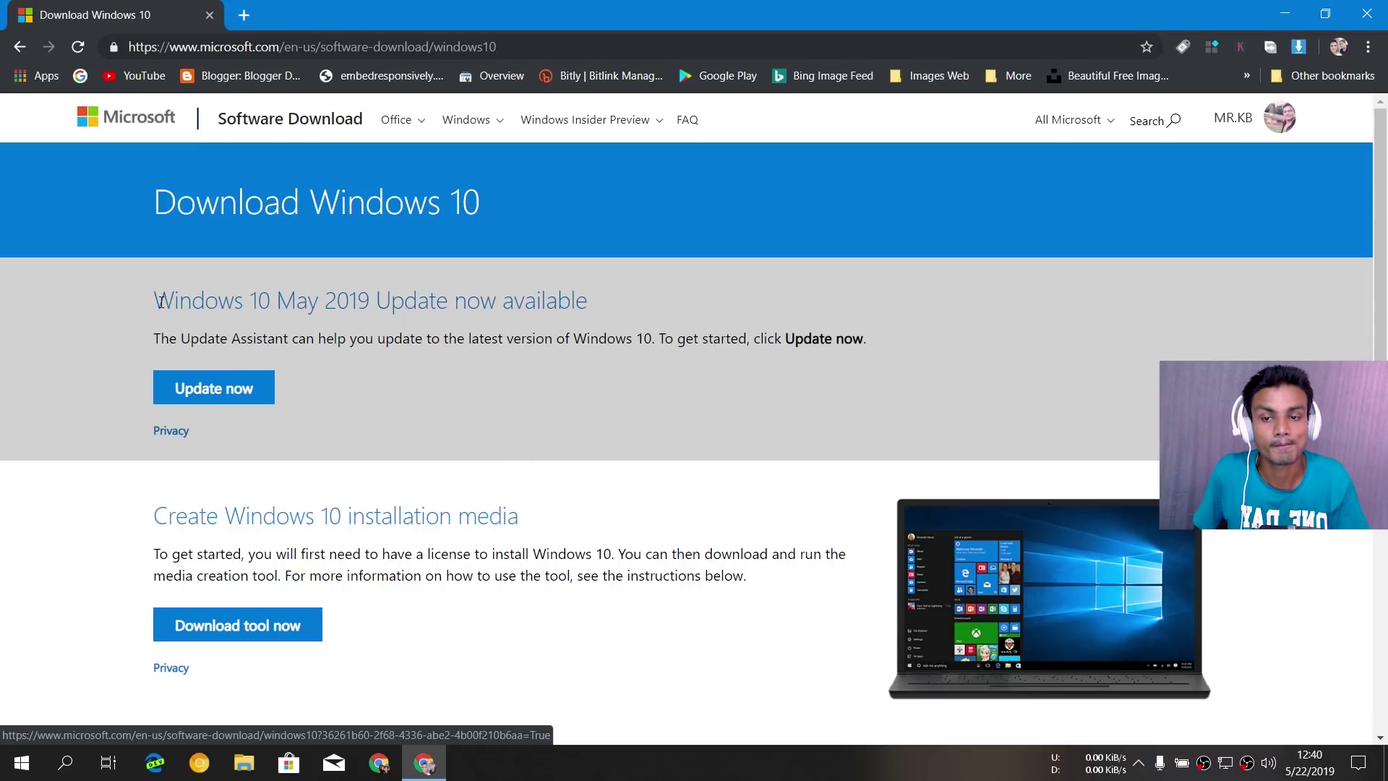
{"action": "left_click_drag", "start_coordinate": [159, 300], "coordinate": [688, 315]}
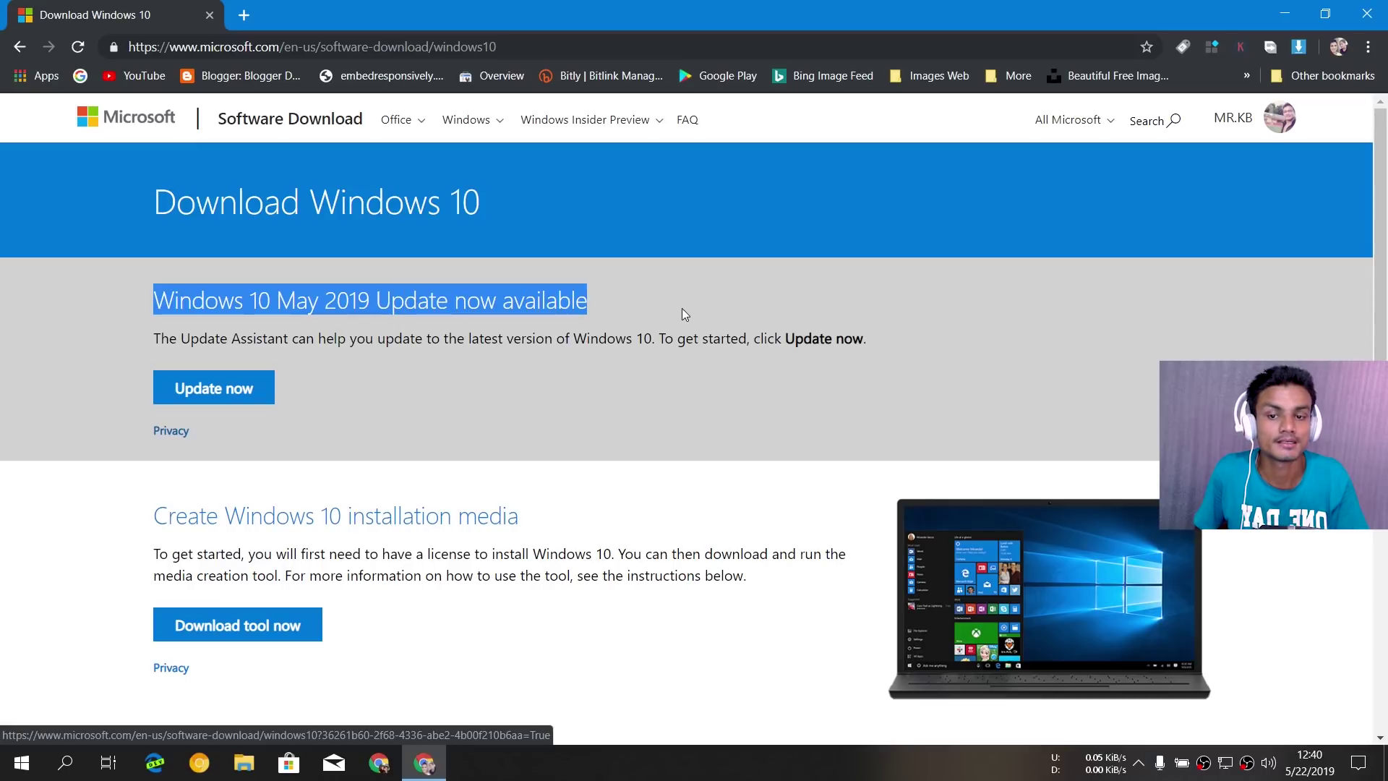
{"action": "left_click", "coordinate": [372, 387]}
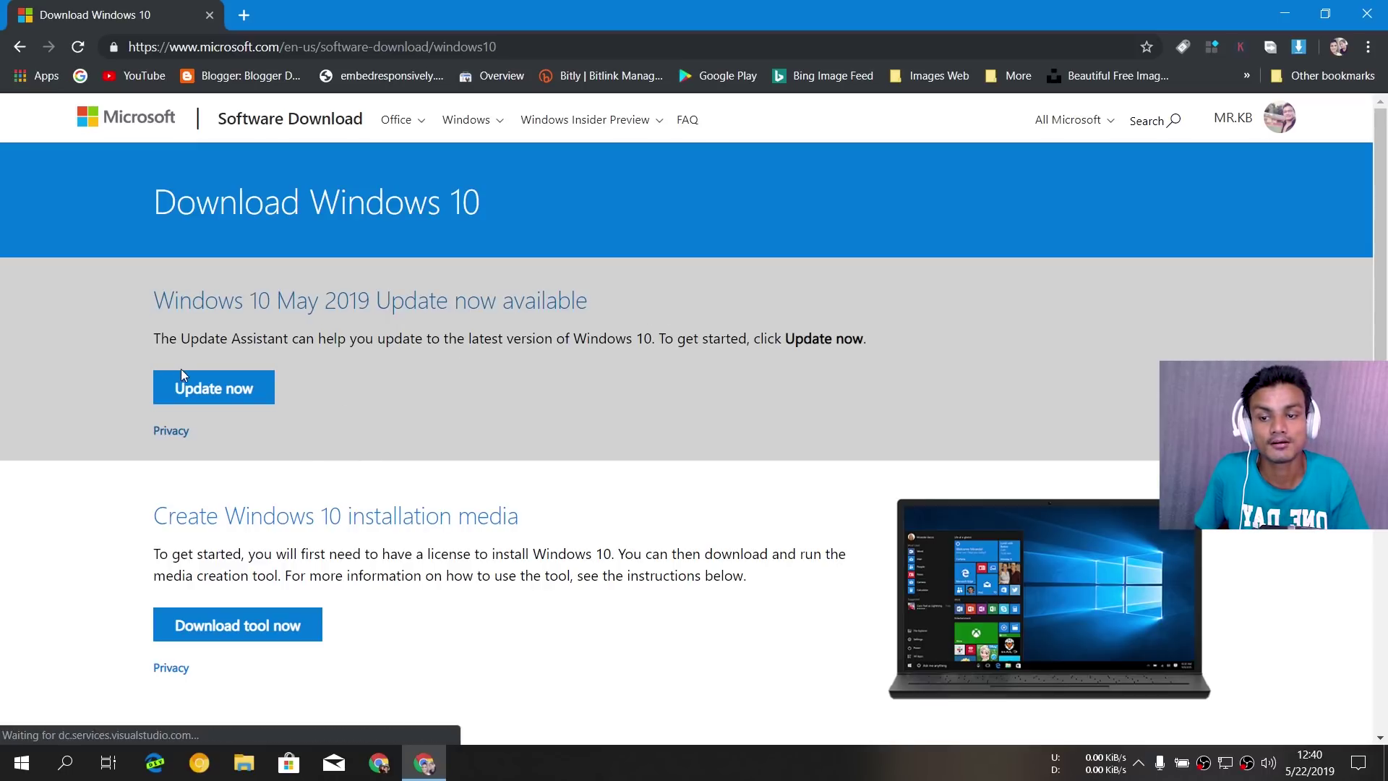
{"action": "left_click", "coordinate": [246, 398]}
{"action": "scroll", "coordinate": [639, 412], "scroll_direction": "down", "scroll_amount": 1}
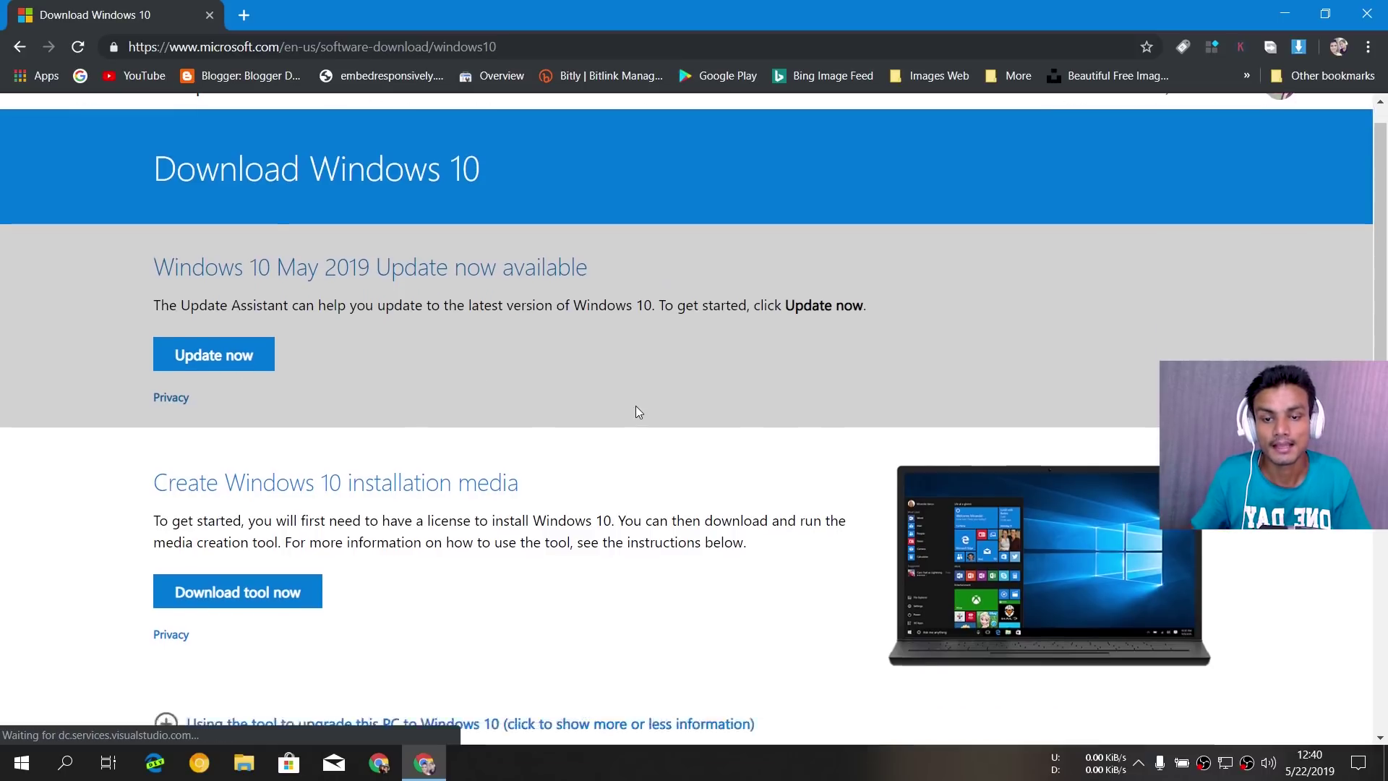
{"action": "left_click_drag", "start_coordinate": [167, 428], "coordinate": [646, 437]}
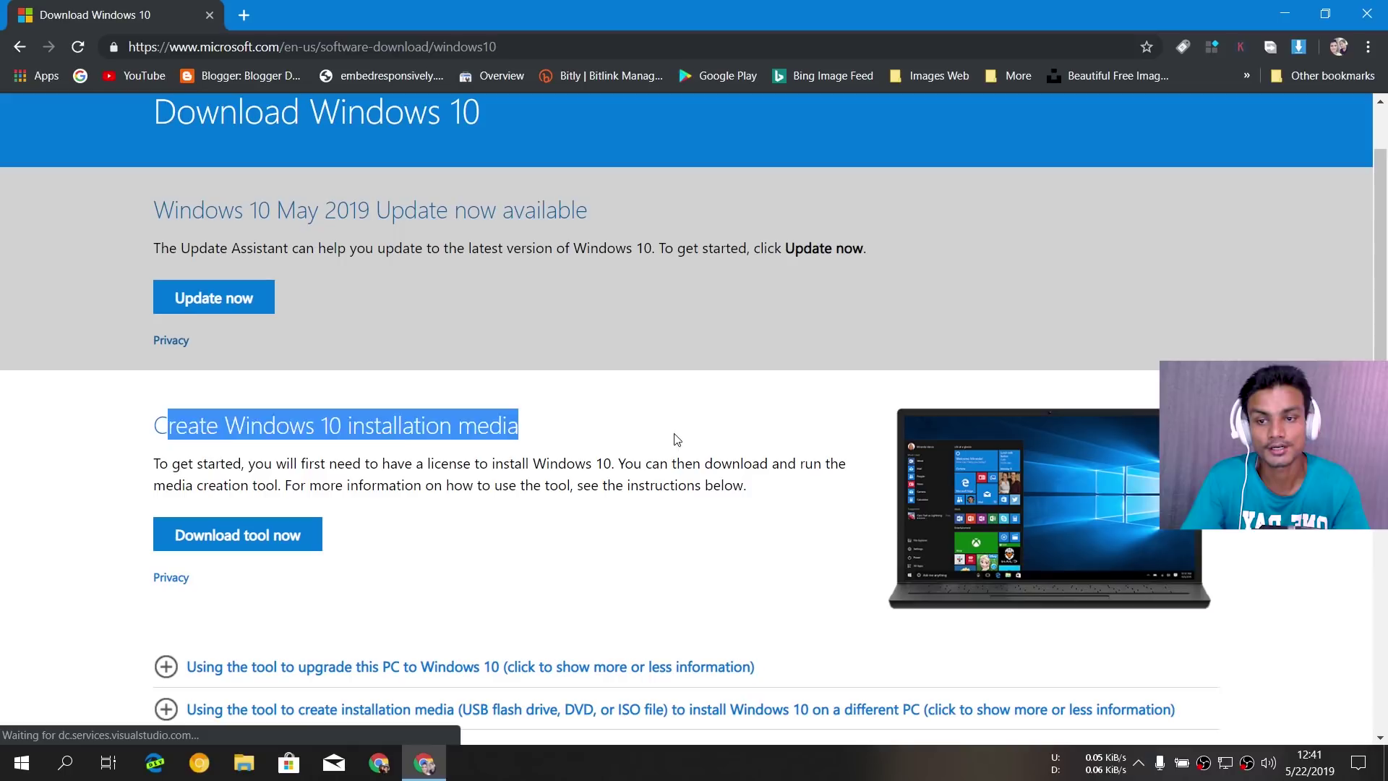
{"action": "left_click", "coordinate": [677, 440]}
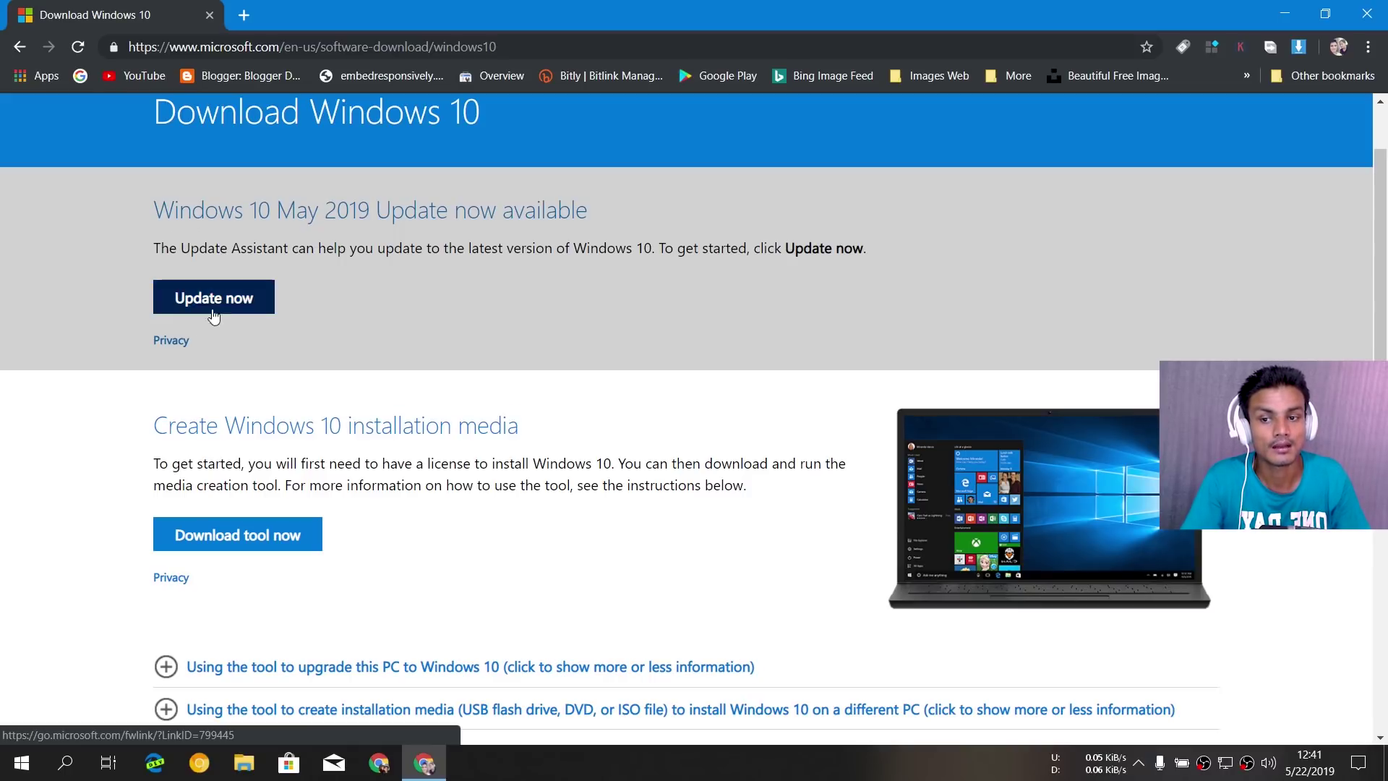
{"action": "left_click", "coordinate": [65, 763]}
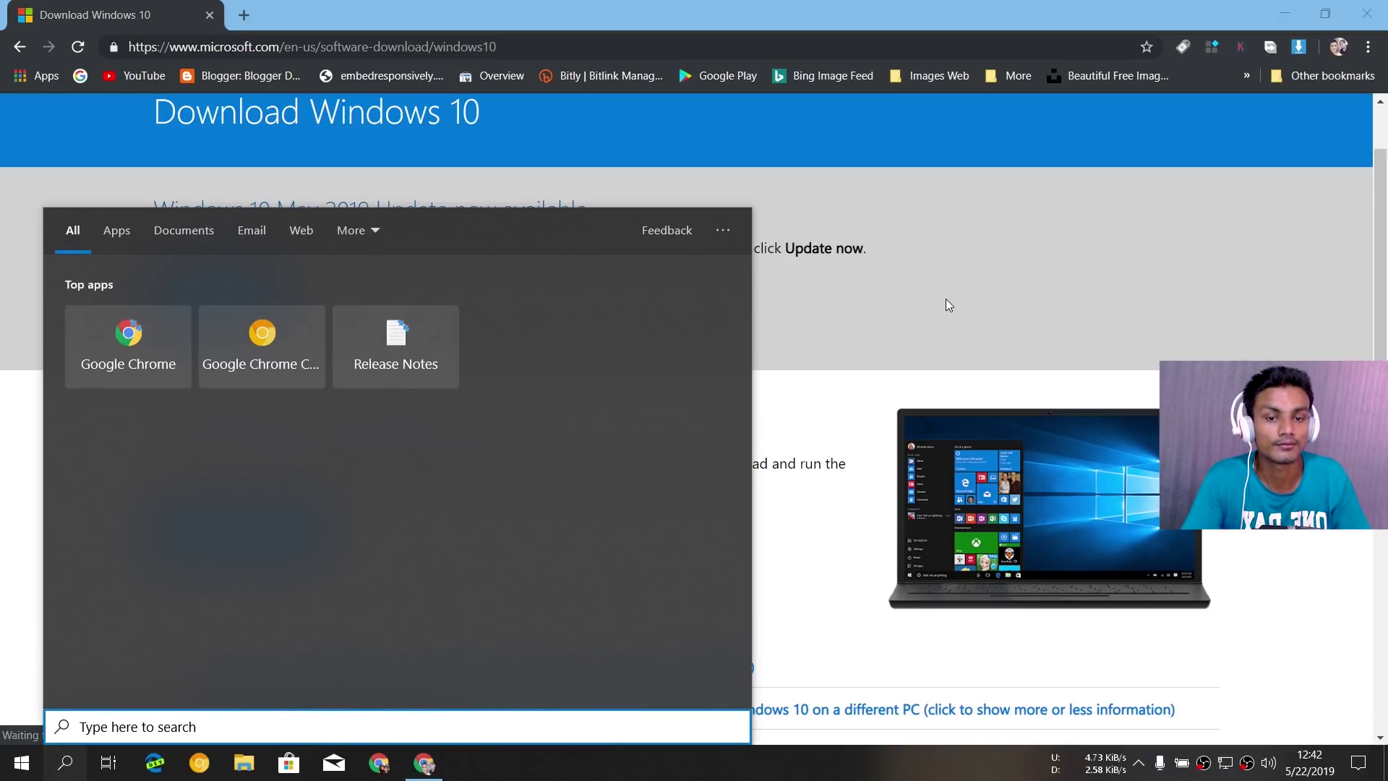
{"action": "left_click", "coordinate": [945, 305]}
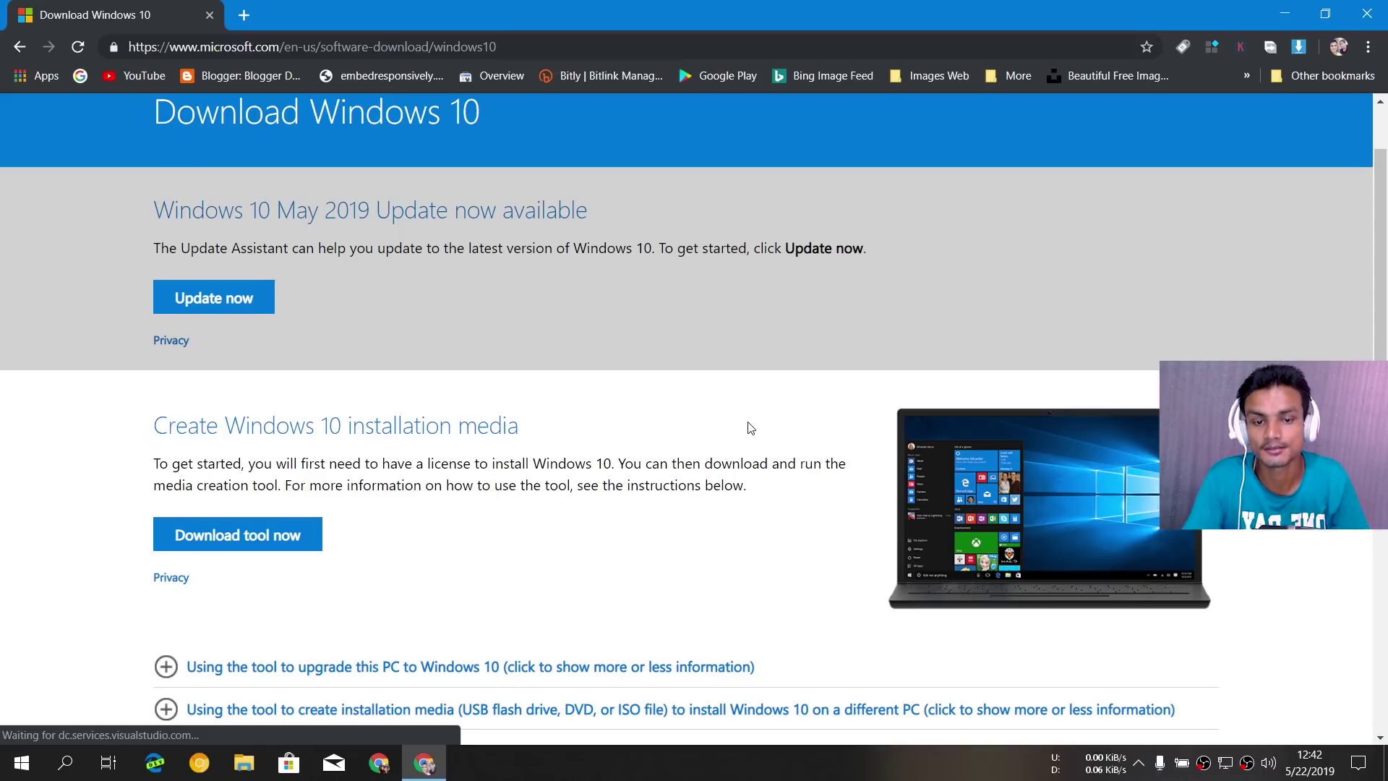
{"action": "scroll", "coordinate": [750, 427], "scroll_direction": "down", "scroll_amount": 1}
{"action": "left_click_drag", "start_coordinate": [752, 401], "coordinate": [141, 378]}
Download the 18.4 MB MediaCreationTool from the Create Windows 10 installation media section and run it
{"action": "left_click", "coordinate": [454, 418]}
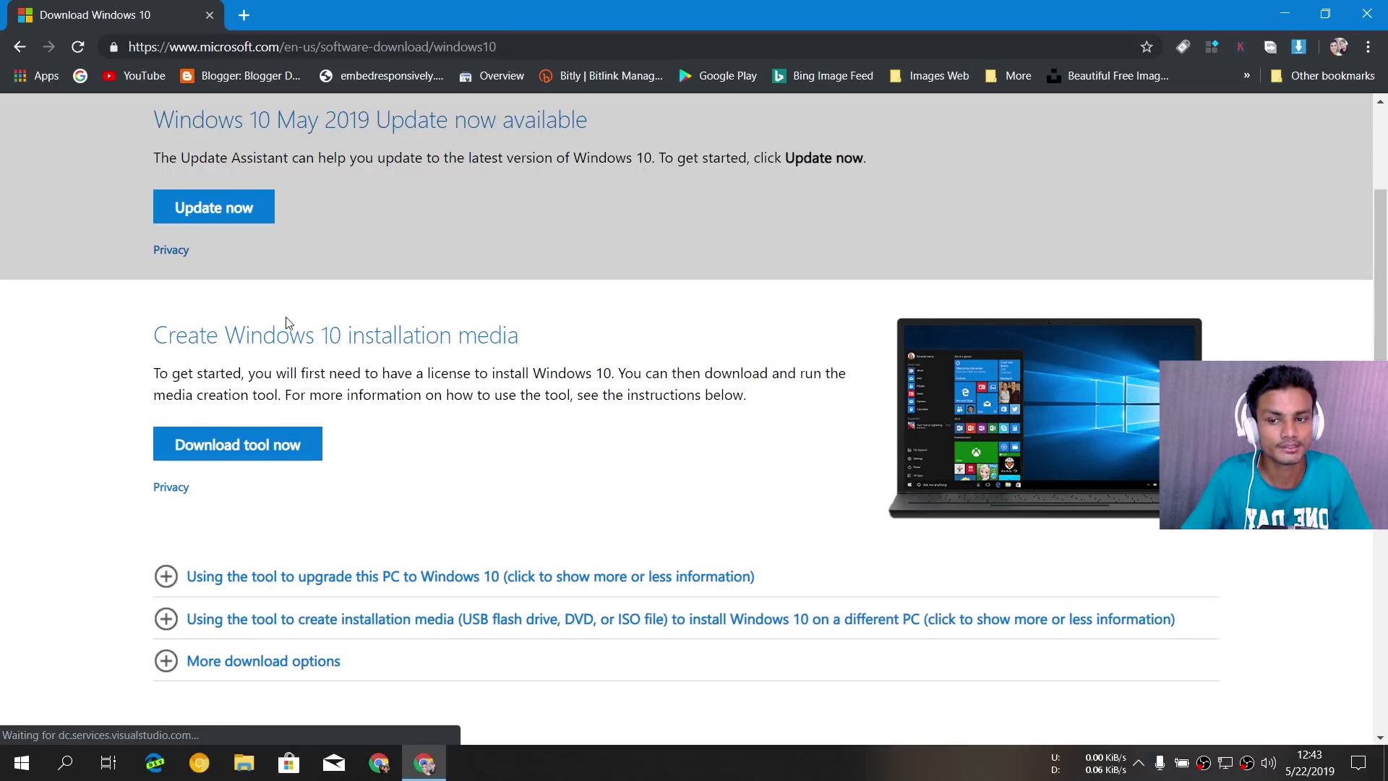
{"action": "left_click_drag", "start_coordinate": [160, 333], "coordinate": [581, 346]}
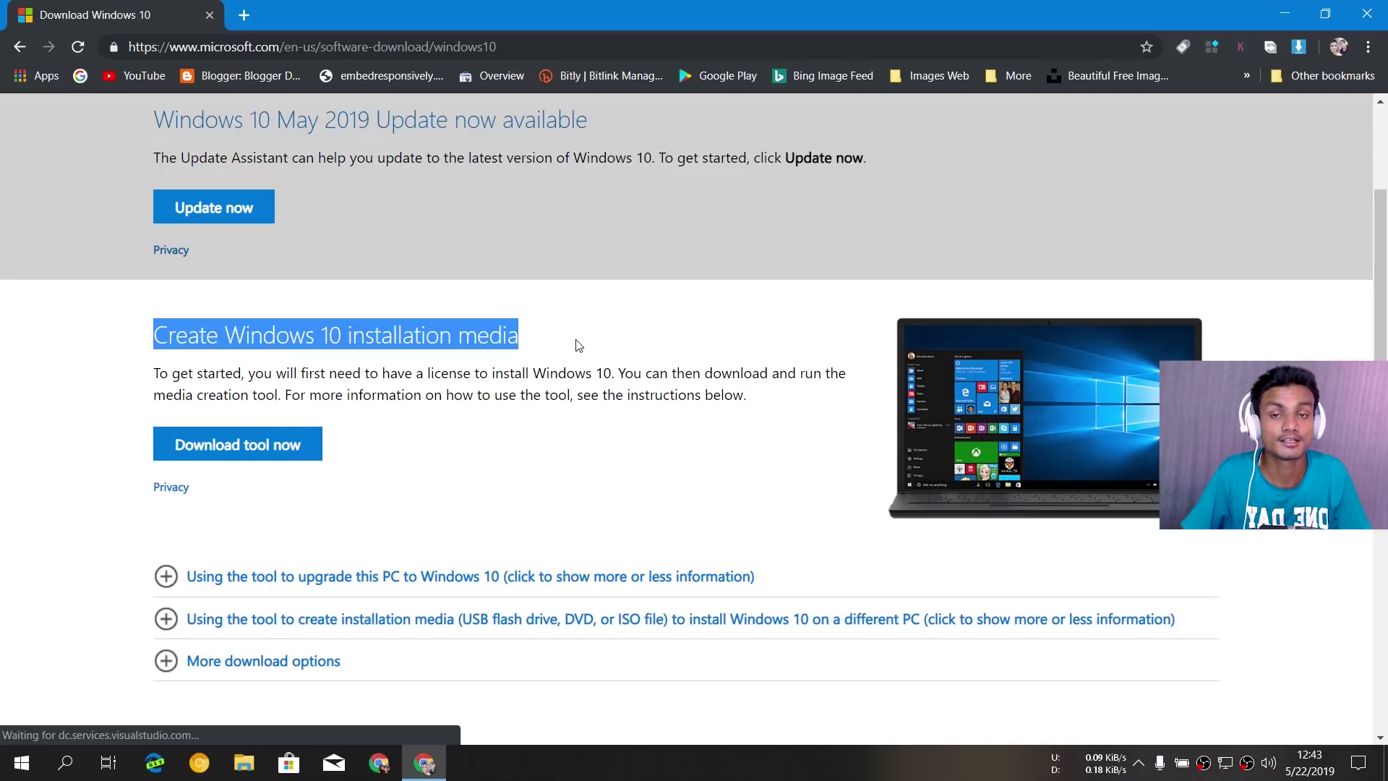
{"action": "left_click", "coordinate": [239, 442]}
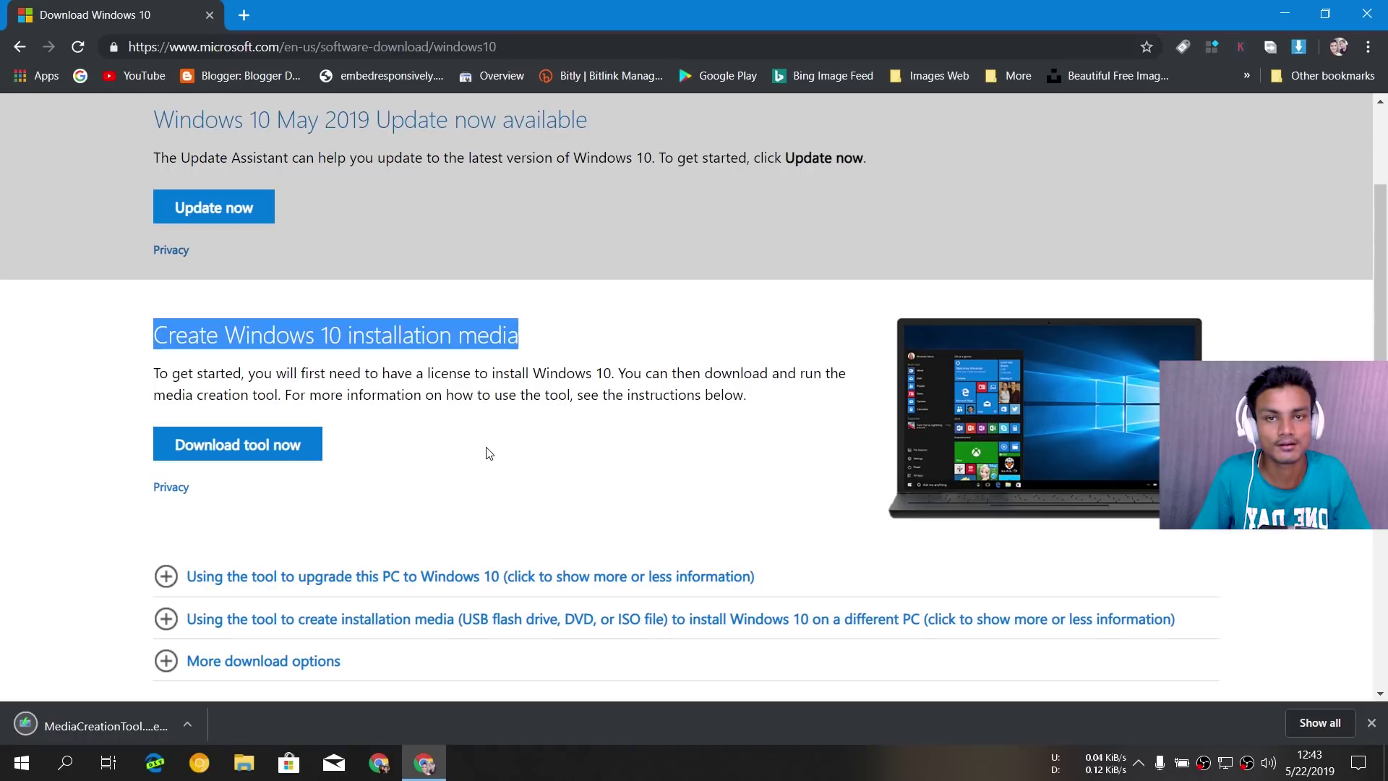
{"action": "left_click", "coordinate": [91, 725]}
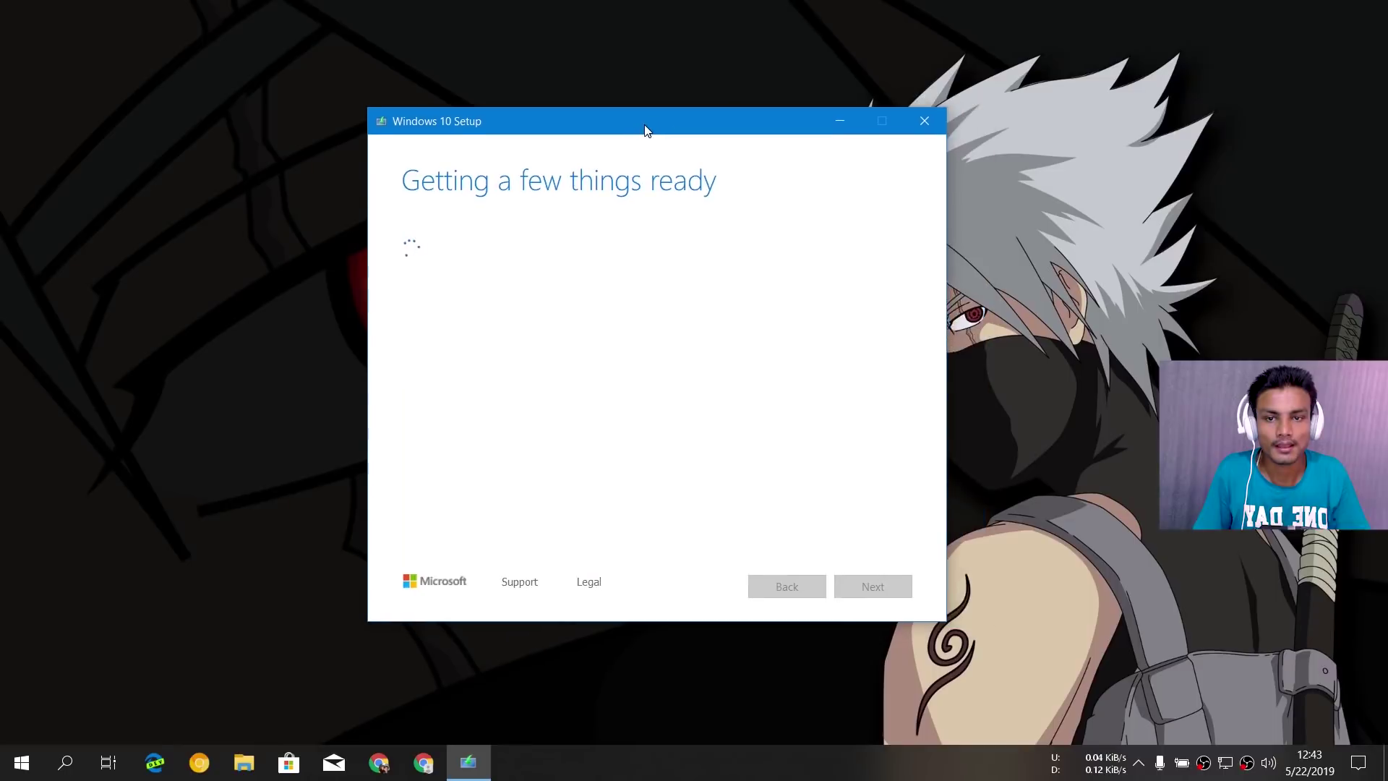
{"action": "left_click_drag", "start_coordinate": [646, 128], "coordinate": [663, 131]}
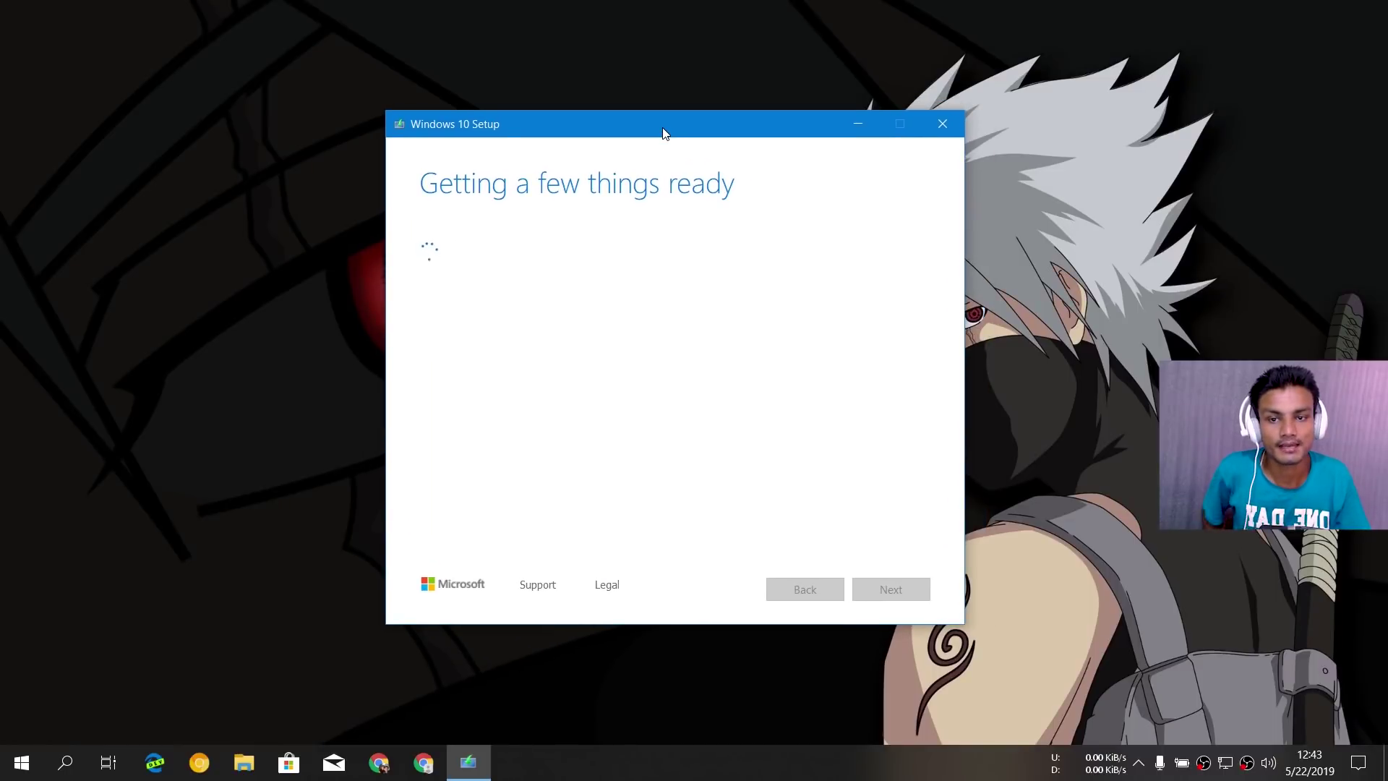
Shift the Windows 10 Setup window left until the license terms page appears
{"action": "left_click_drag", "start_coordinate": [560, 130], "coordinate": [542, 123]}
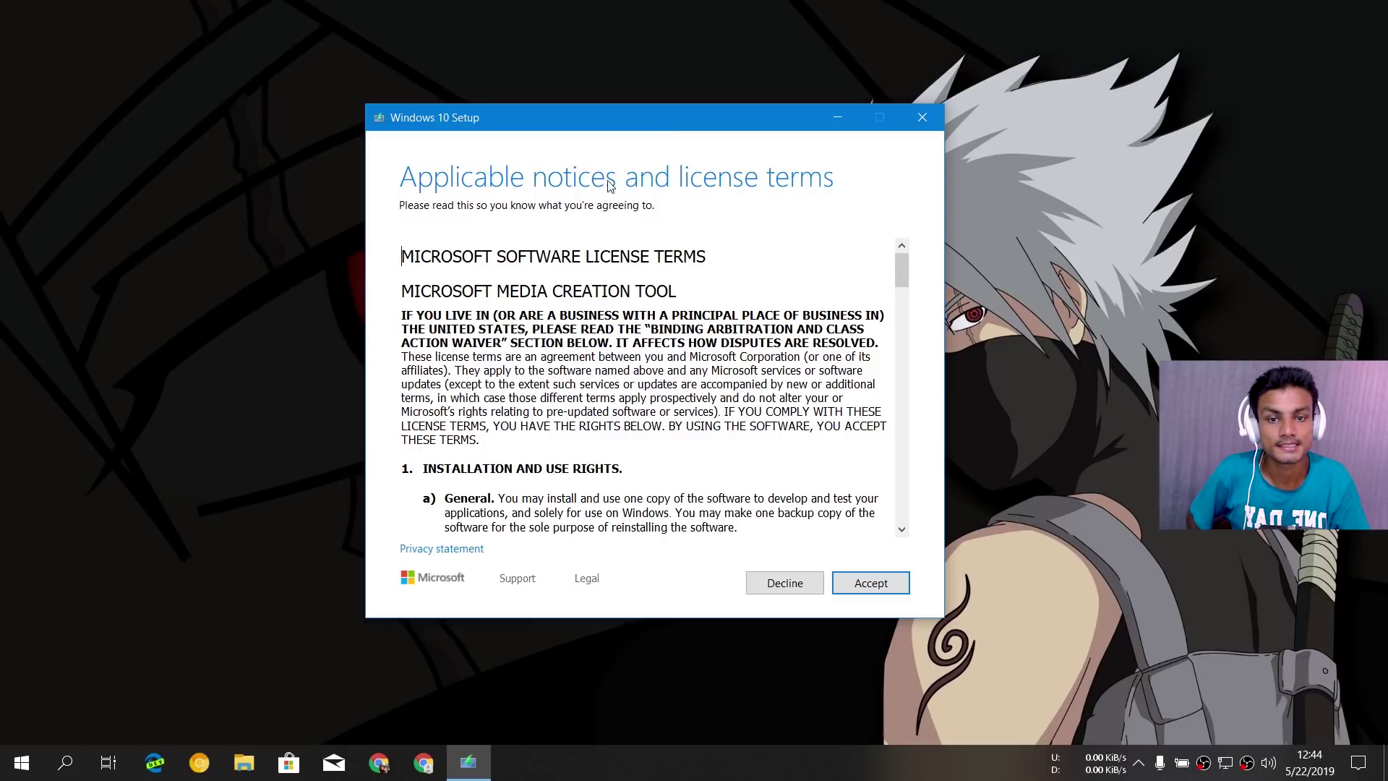
Accept the license terms, then choose 'Create installation media for another PC' and continue
{"action": "left_click", "coordinate": [879, 581]}
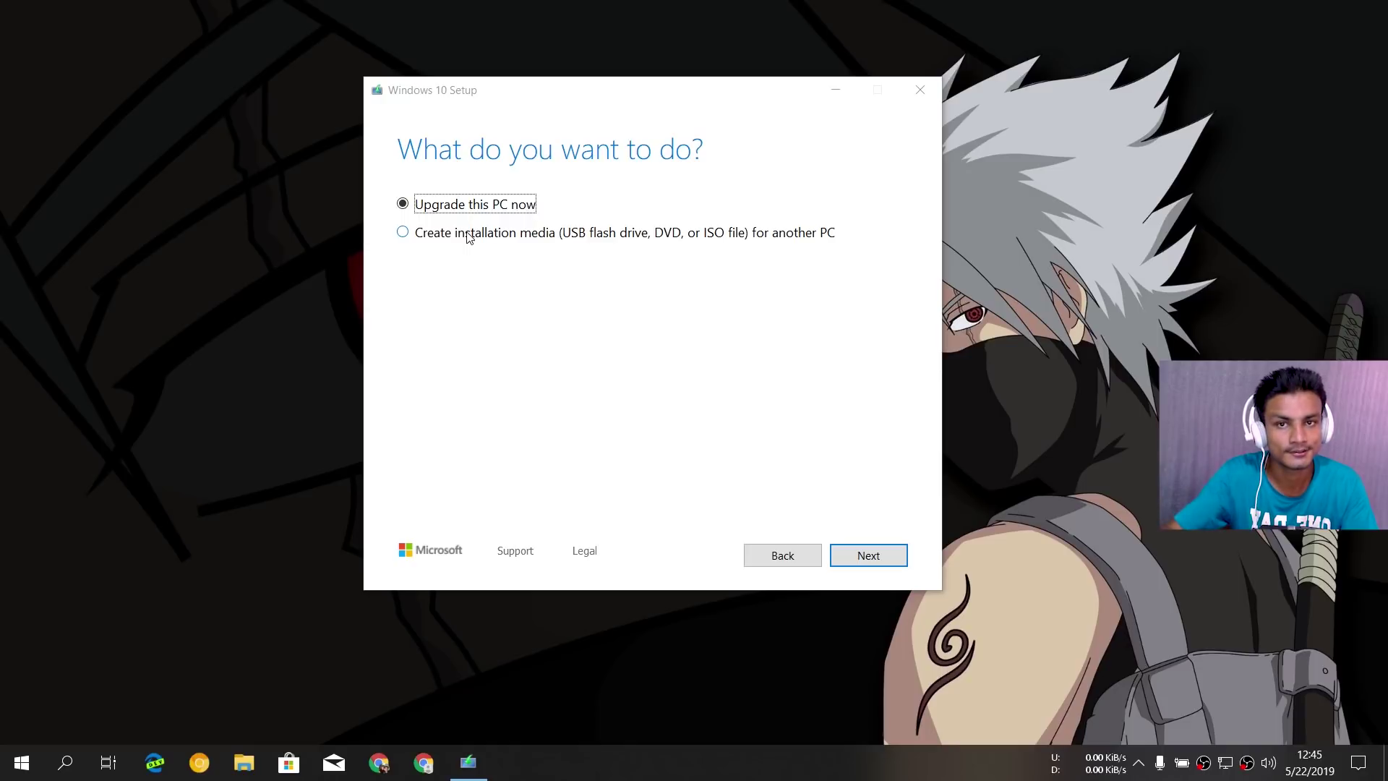
{"action": "left_click", "coordinate": [63, 772]}
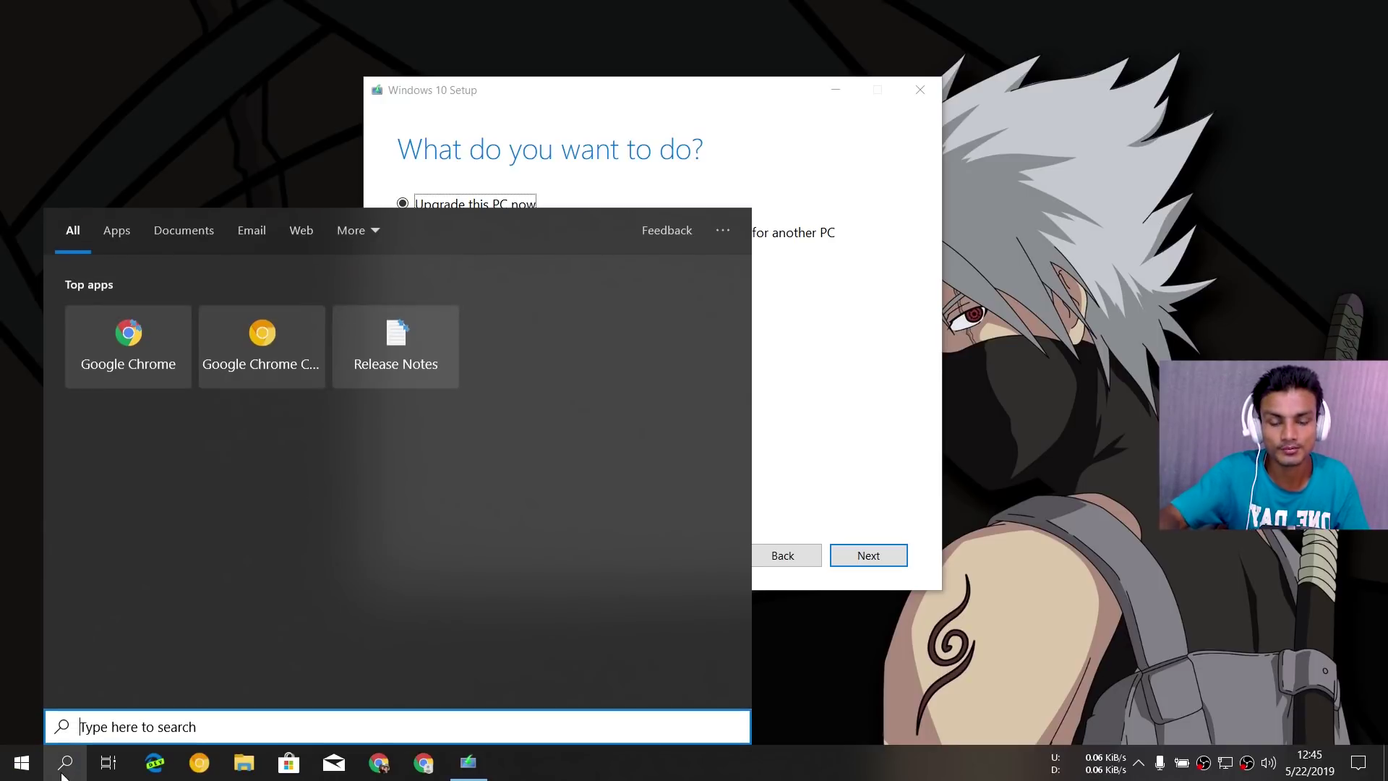
{"action": "left_click", "coordinate": [880, 390]}
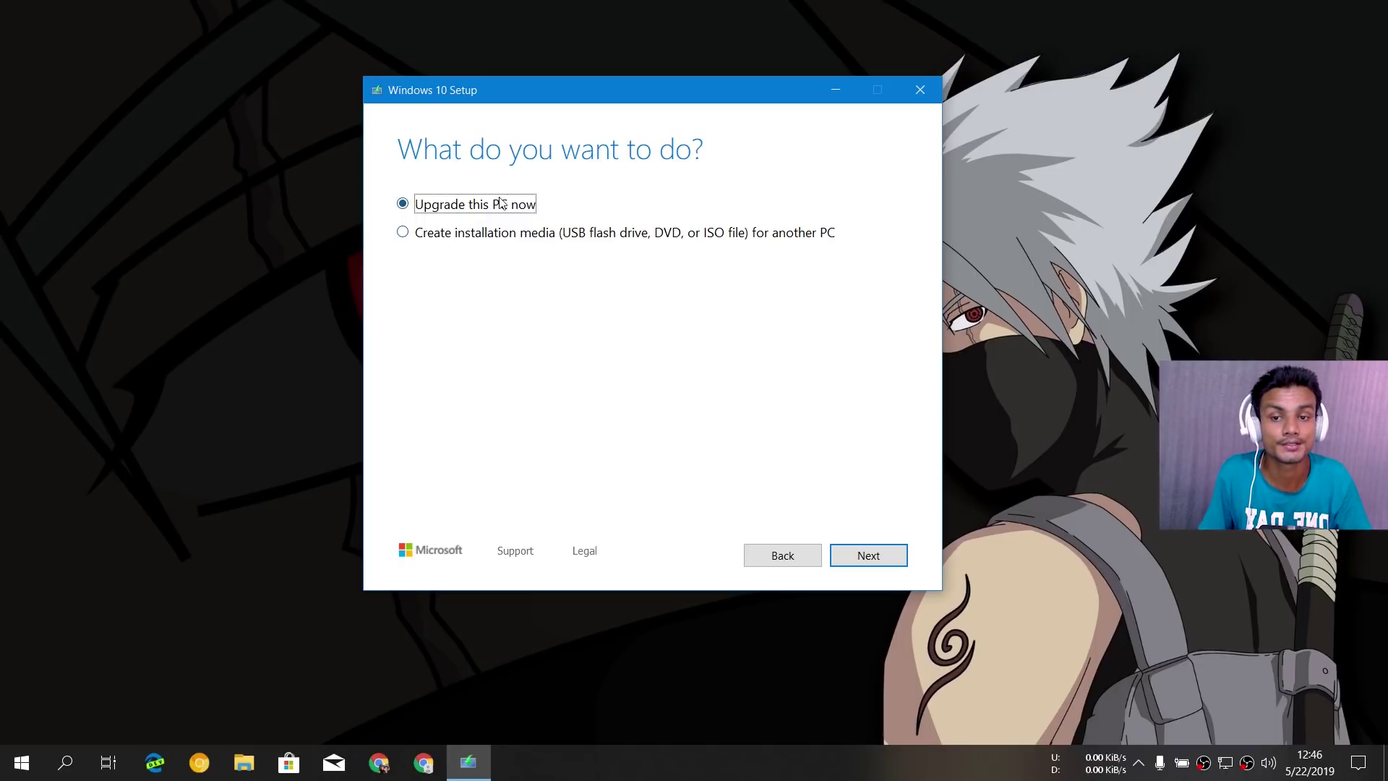
{"action": "left_click", "coordinate": [403, 235]}
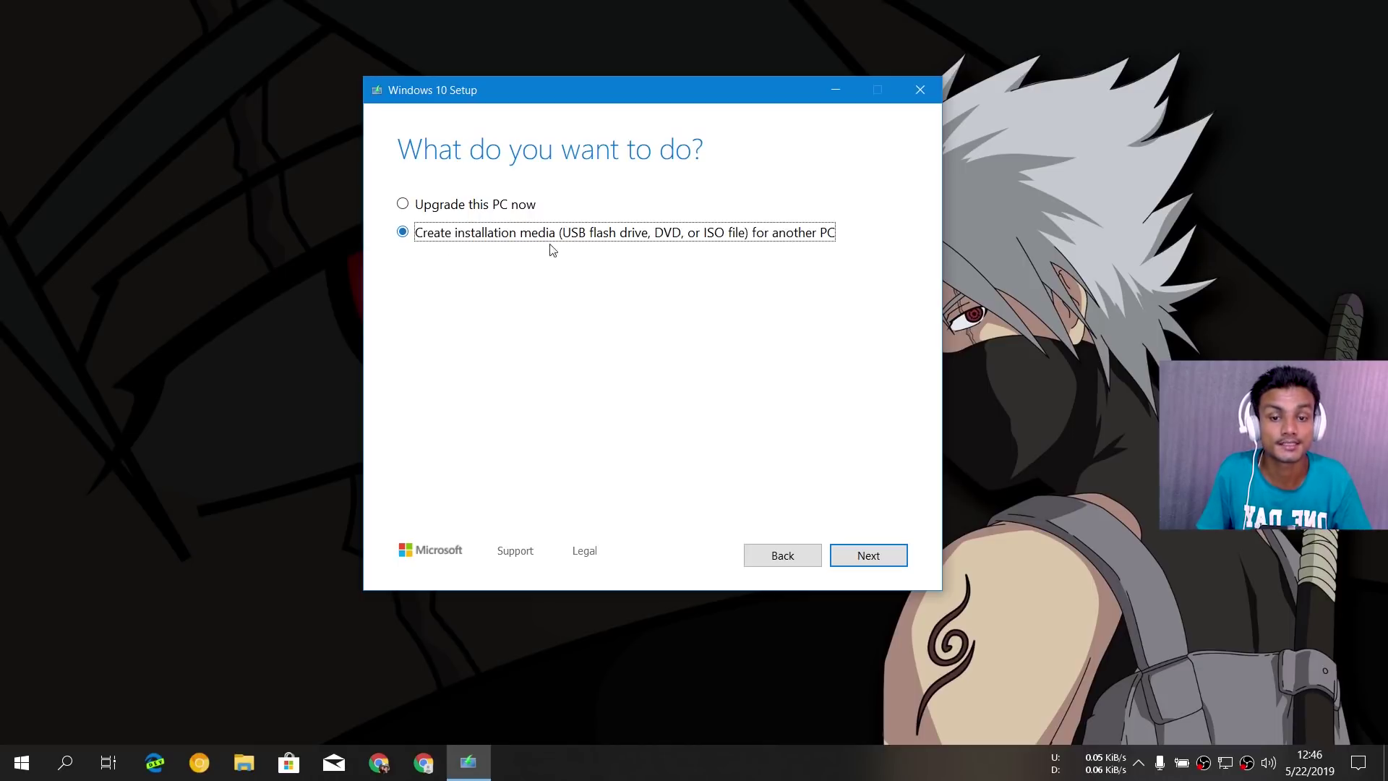
{"action": "left_click", "coordinate": [879, 557]}
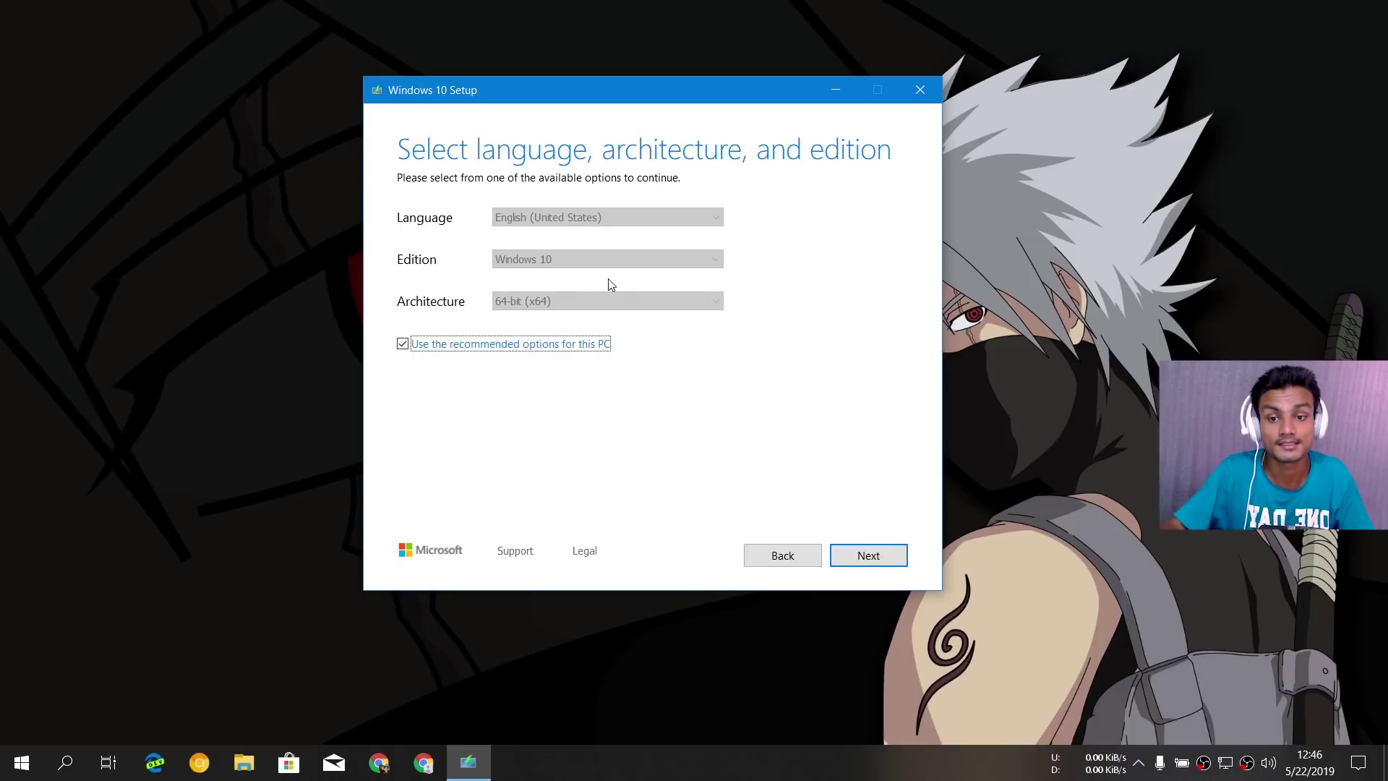
Turn off recommended options and keep English (United States), Windows 10, 64-bit (x64), then continue
{"action": "left_click", "coordinate": [403, 344]}
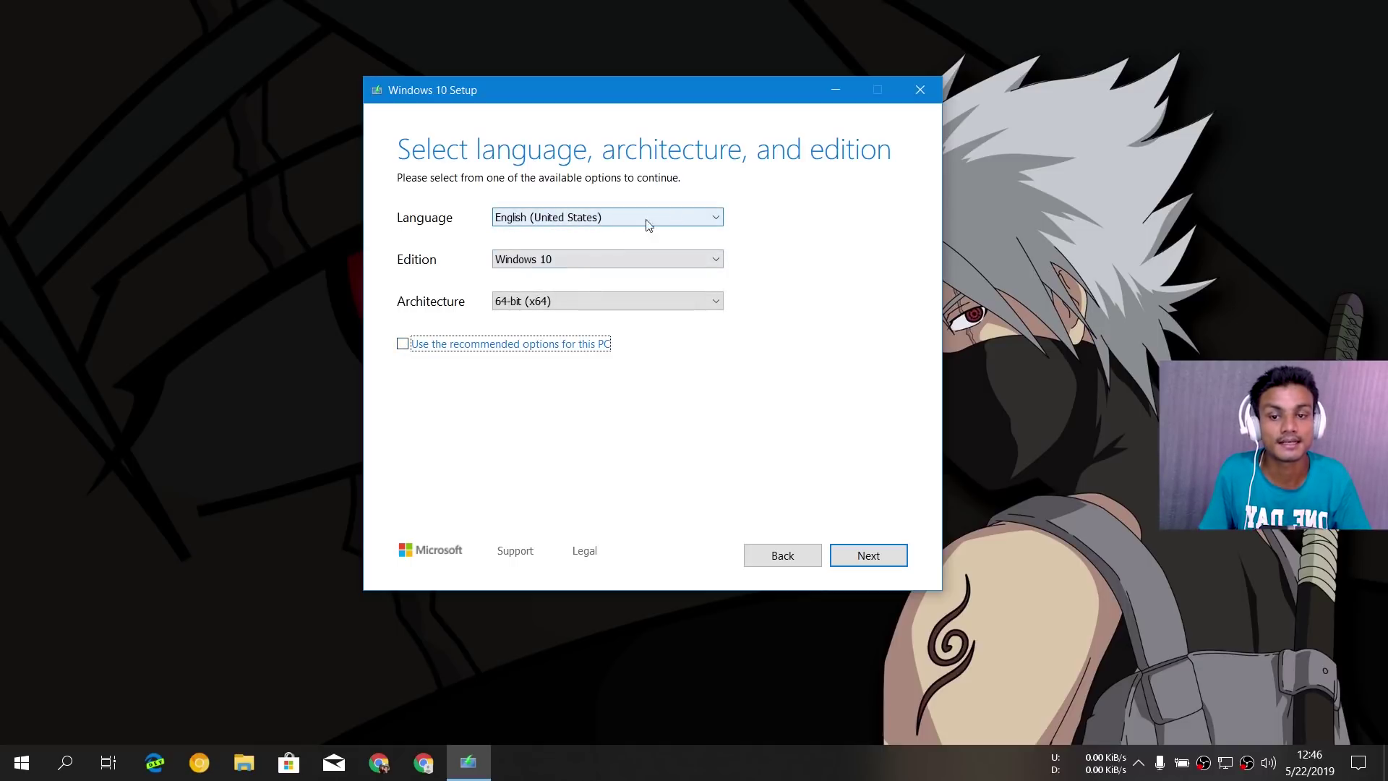
{"action": "left_click", "coordinate": [590, 263]}
{"action": "left_click", "coordinate": [593, 269]}
{"action": "left_click", "coordinate": [620, 220]}
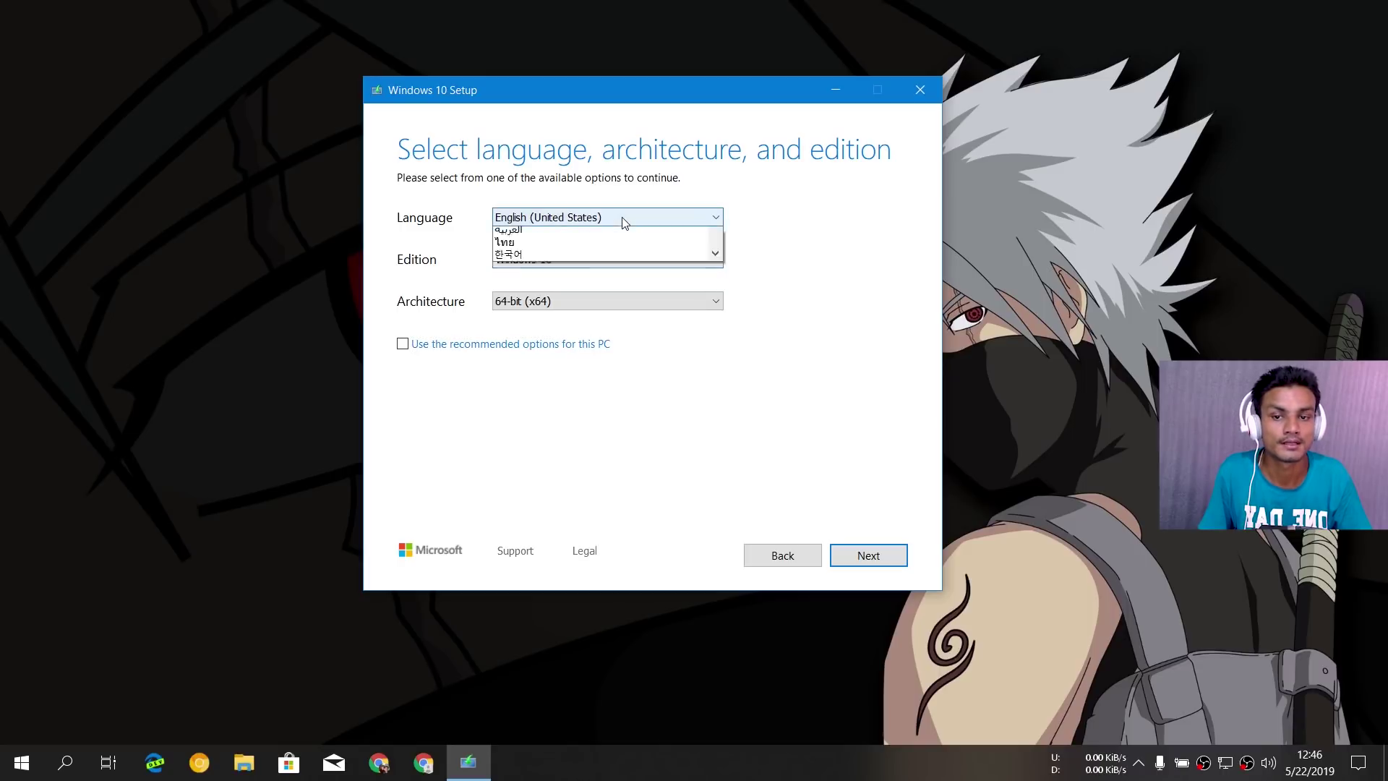
{"action": "left_click", "coordinate": [619, 220]}
{"action": "left_click", "coordinate": [567, 303]}
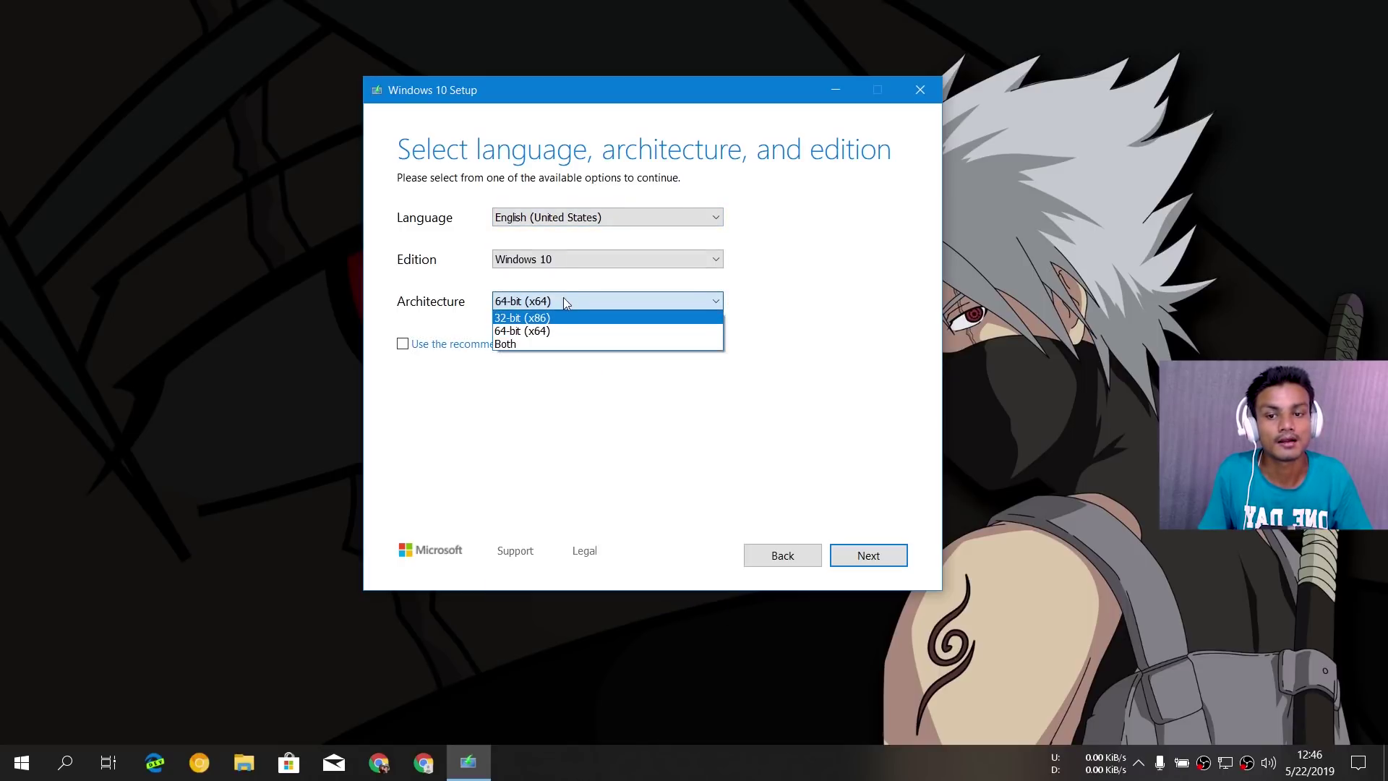
{"action": "left_click", "coordinate": [543, 332]}
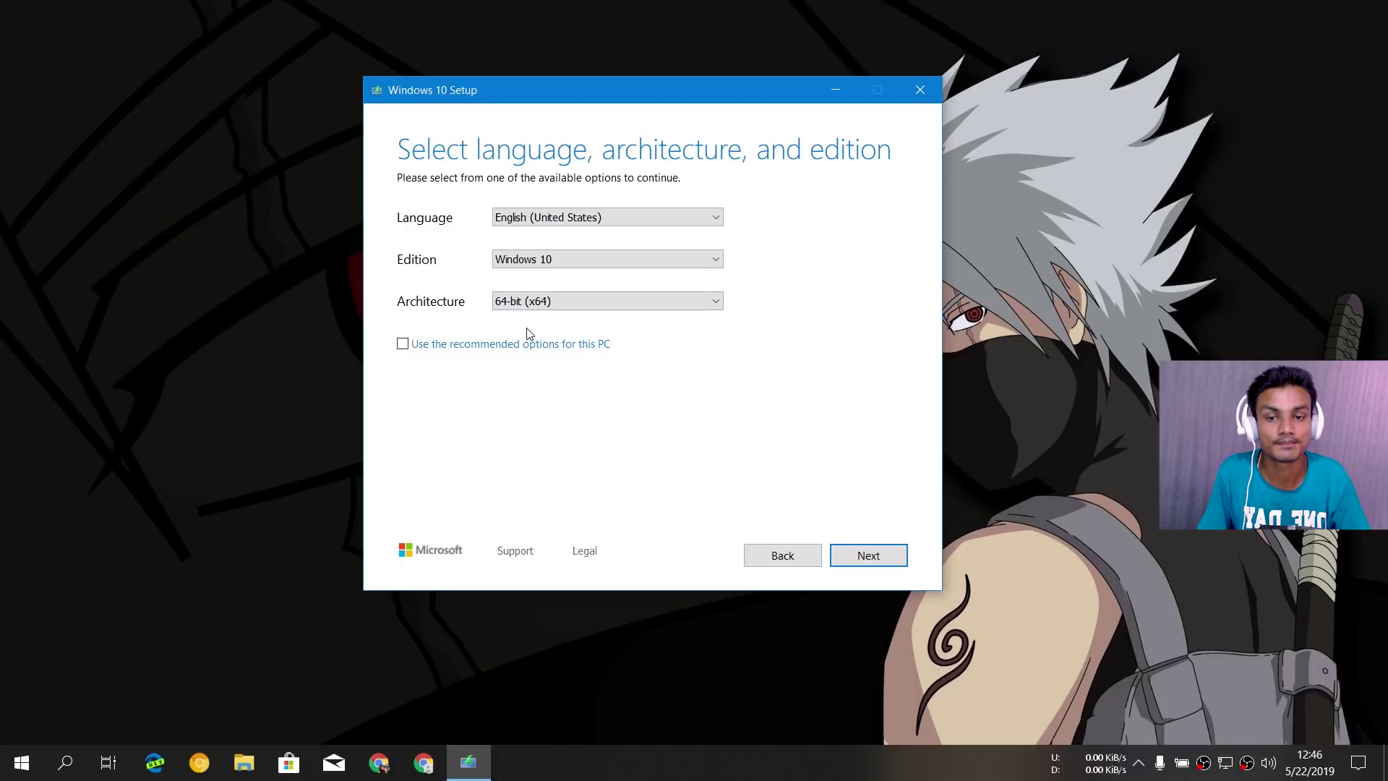
{"action": "left_click", "coordinate": [561, 303]}
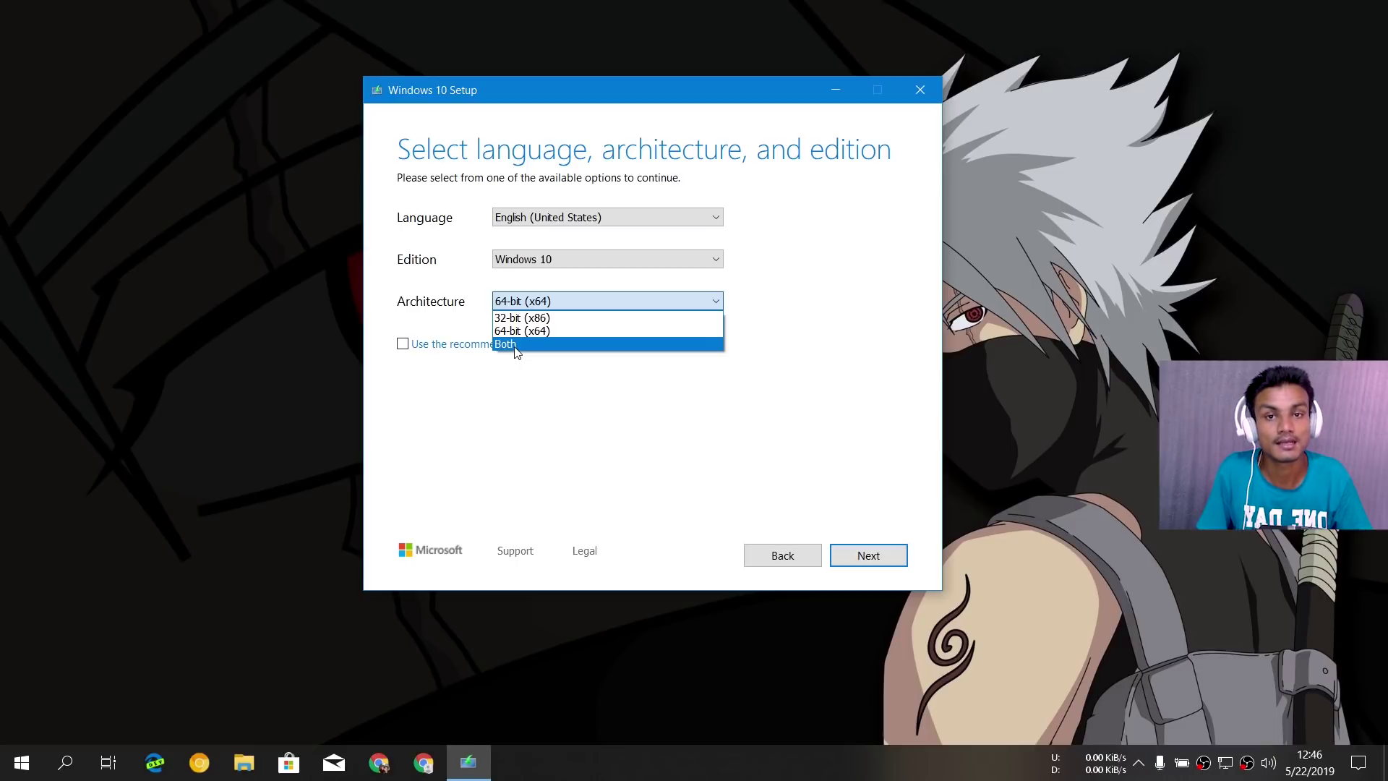
{"action": "left_click", "coordinate": [544, 333]}
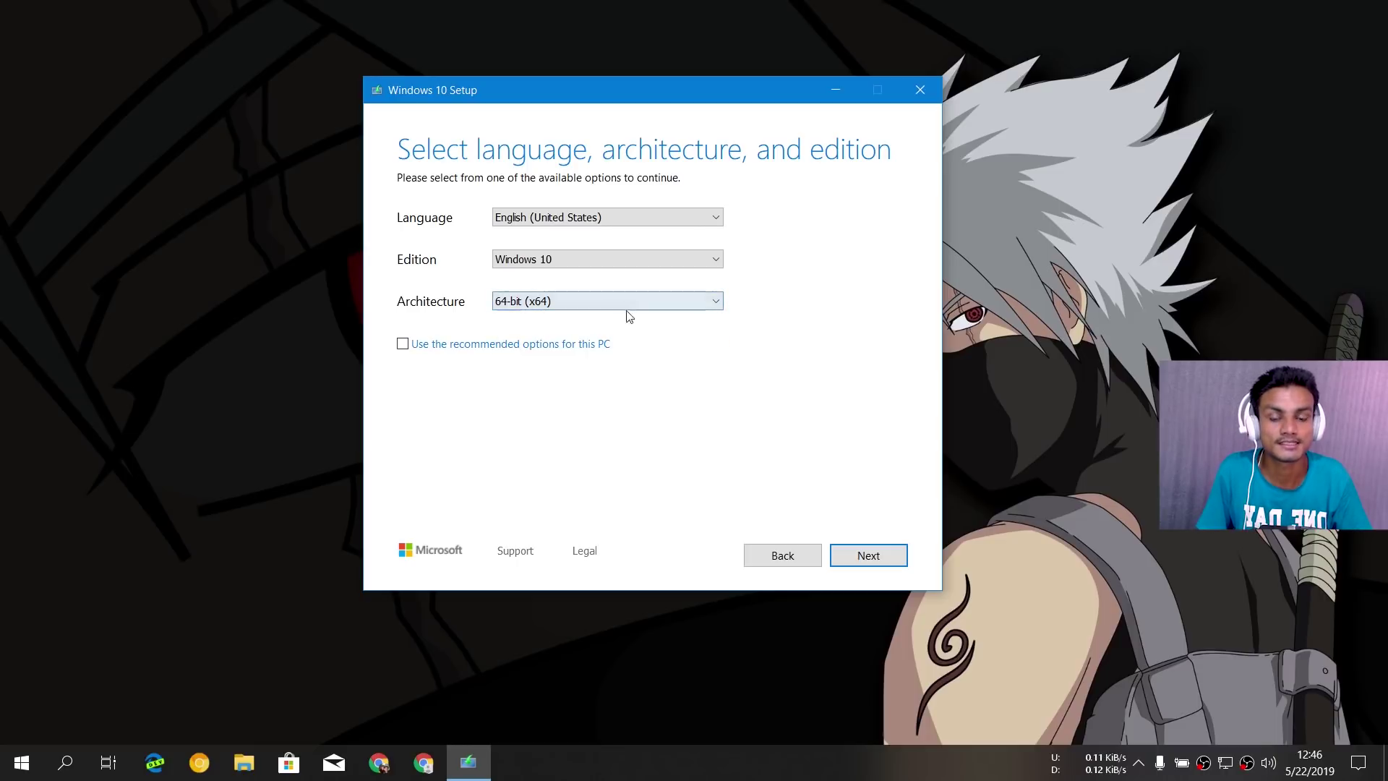
{"action": "left_click", "coordinate": [875, 559]}
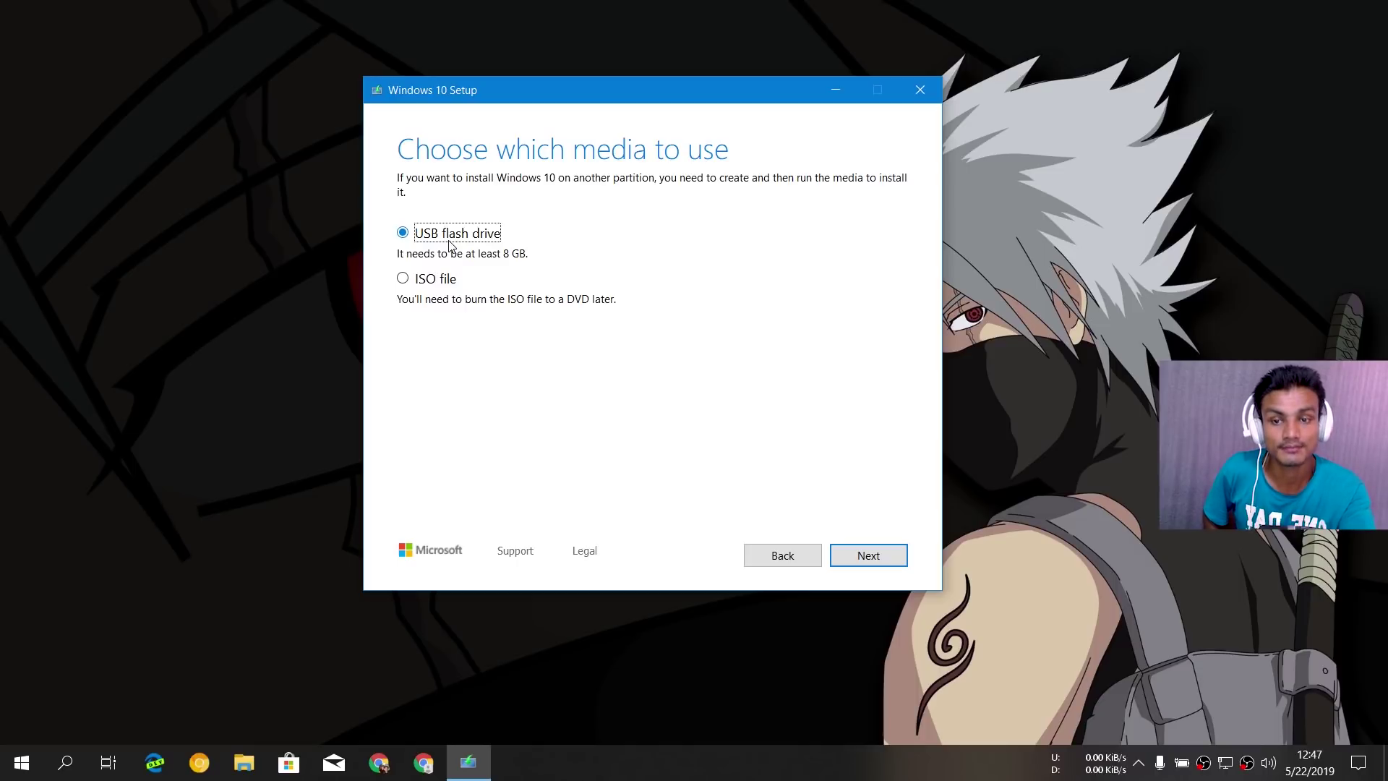
Settle on ISO file rather than USB flash drive as the media type and continue
{"action": "left_click", "coordinate": [403, 279]}
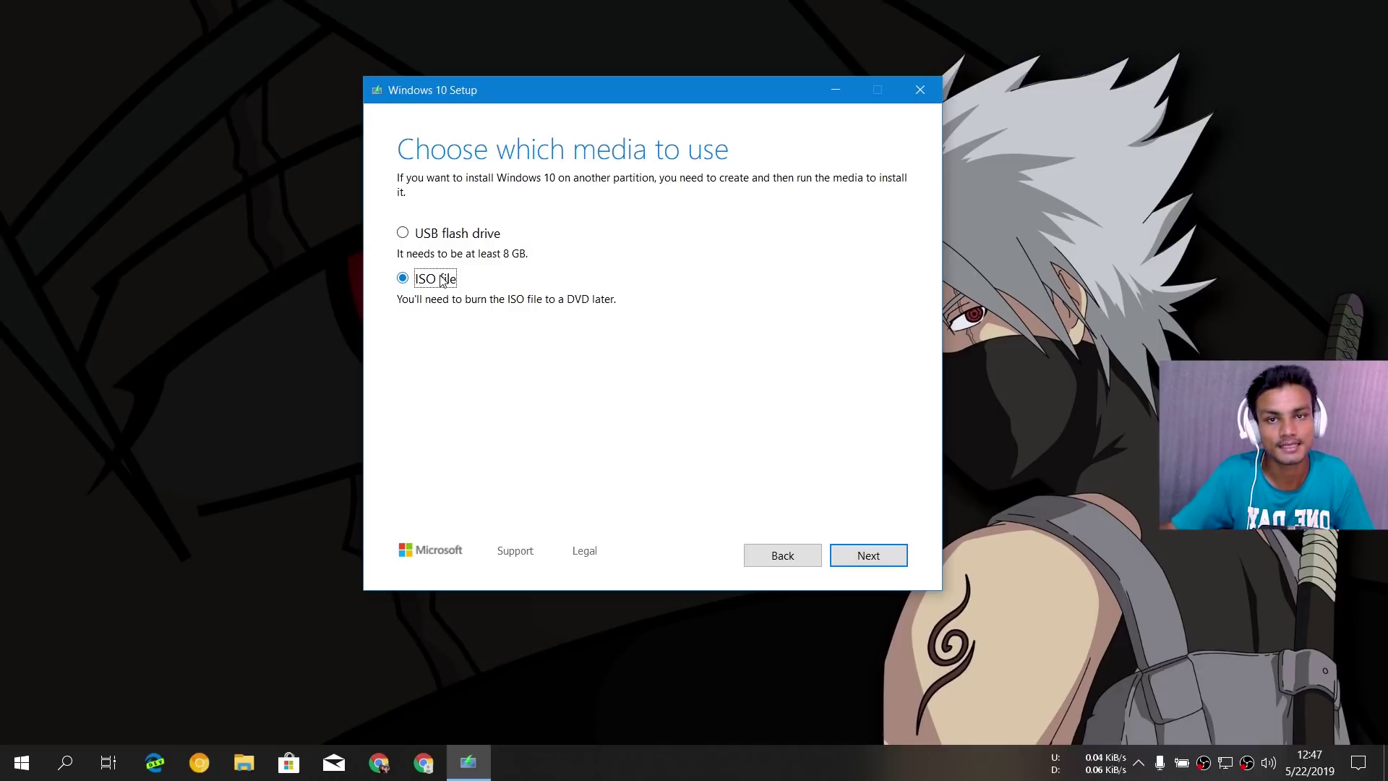
{"action": "left_click", "coordinate": [408, 232]}
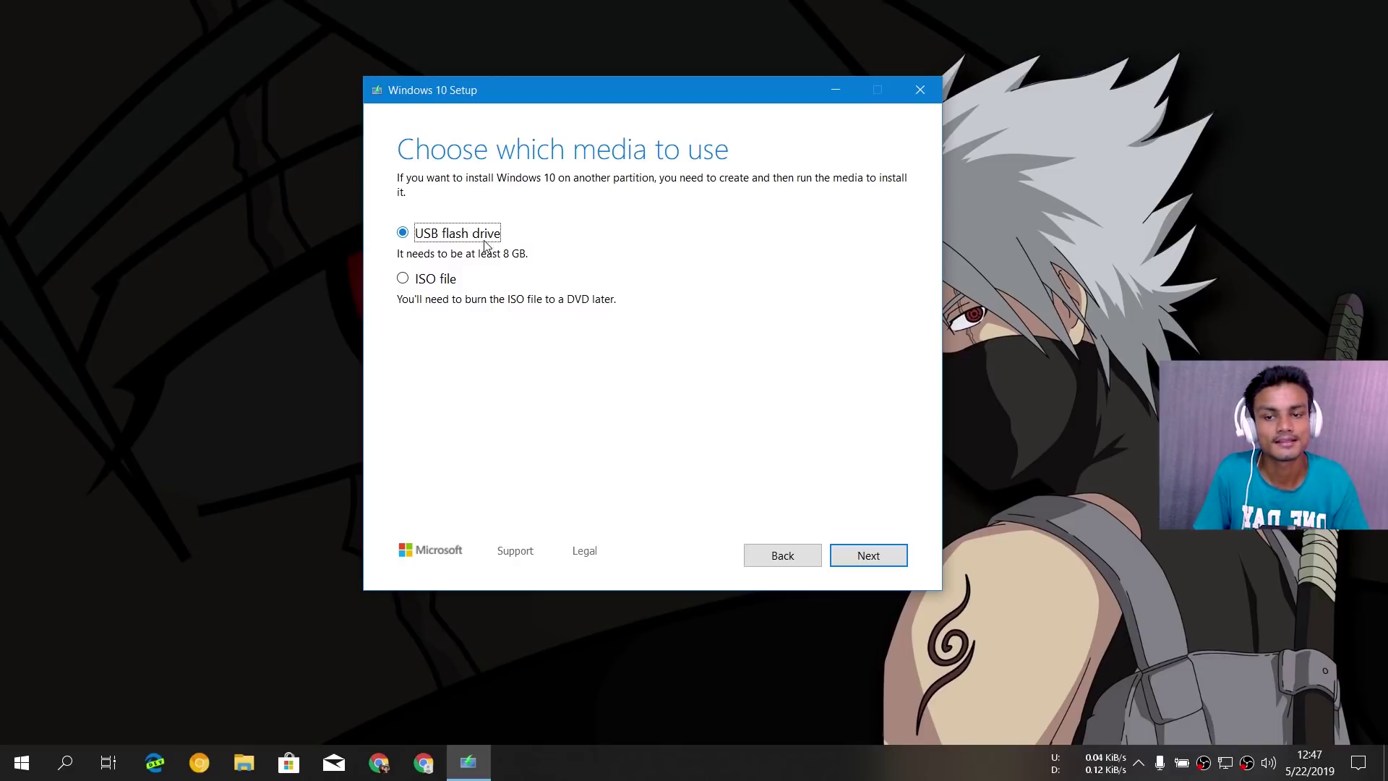
{"action": "left_click", "coordinate": [402, 279]}
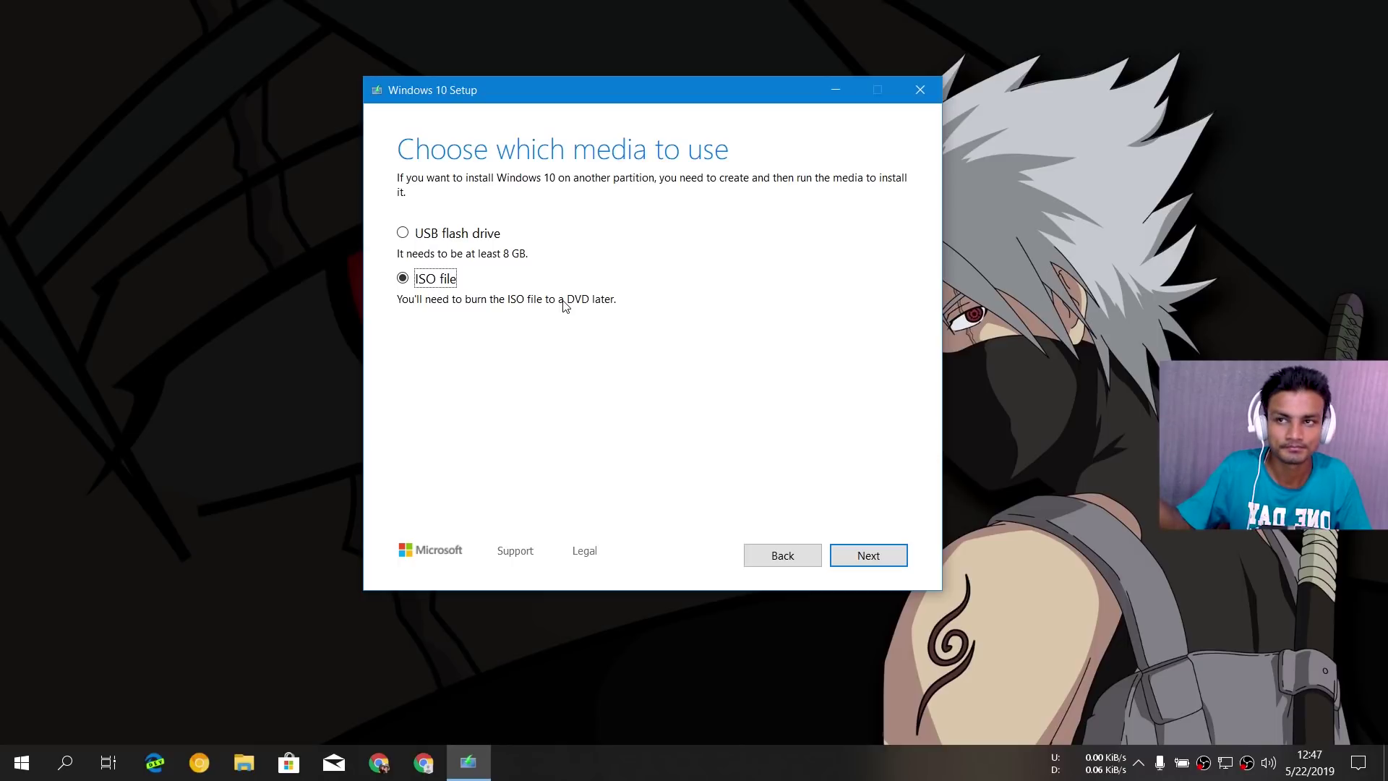
{"action": "left_click", "coordinate": [443, 236]}
{"action": "left_click", "coordinate": [584, 302]}
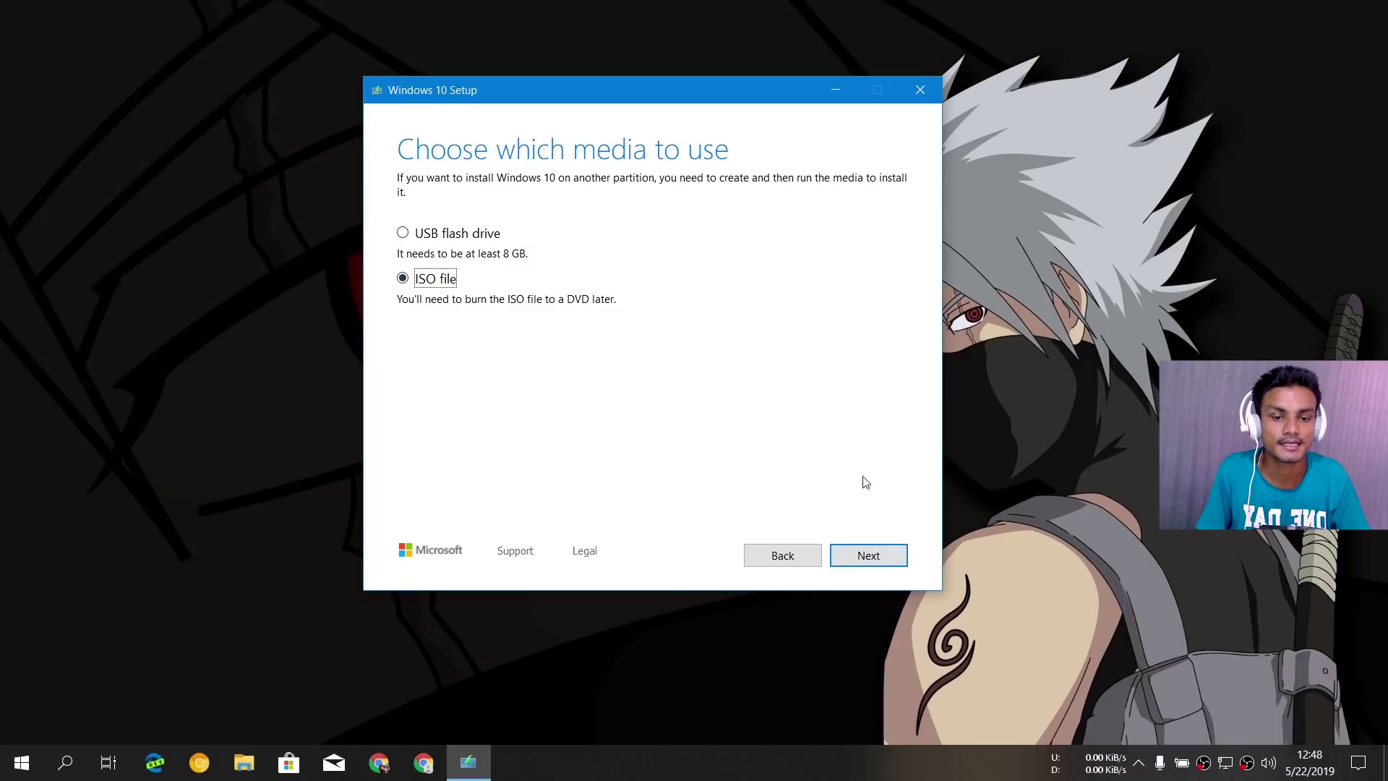
{"action": "left_click", "coordinate": [870, 557]}
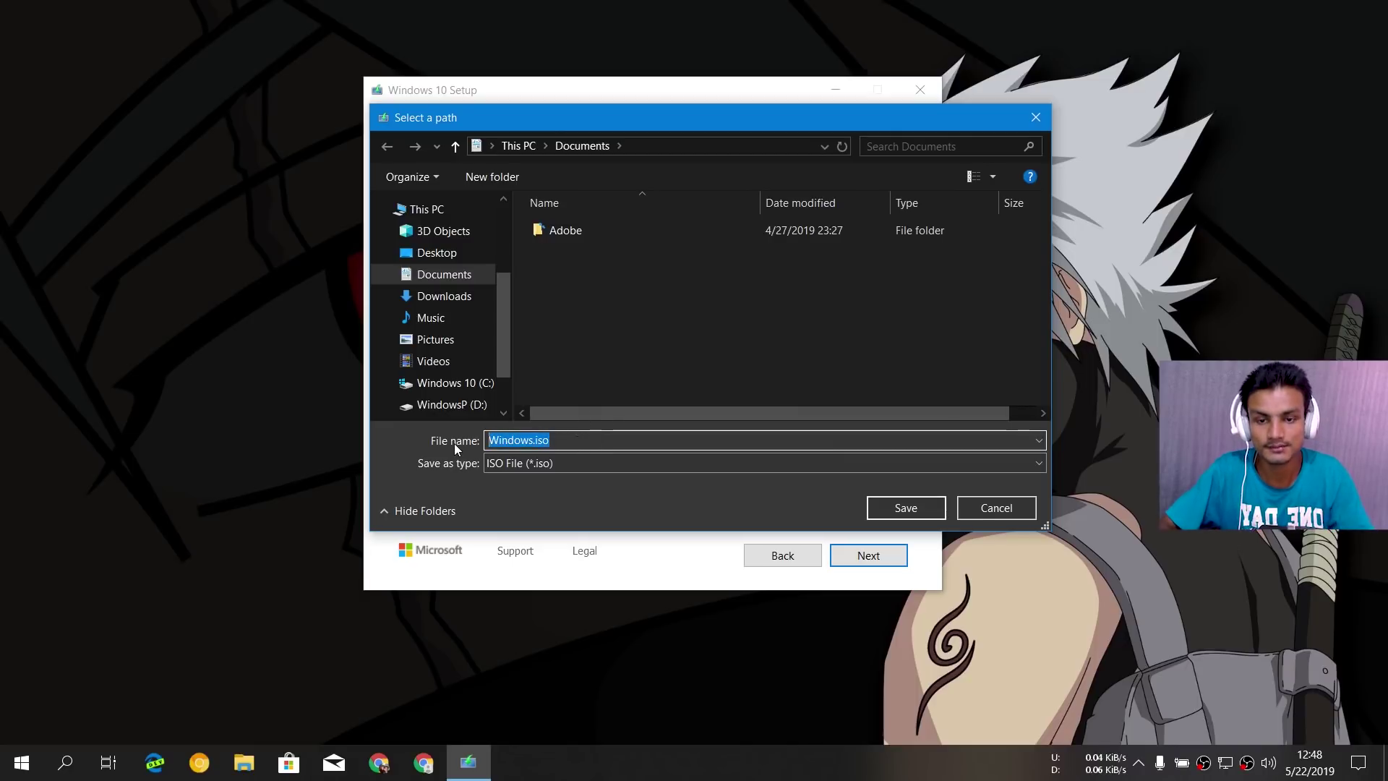
Save the ISO in Documents under the name 'Windows 1903.iso'
{"action": "left_click", "coordinate": [533, 442]}
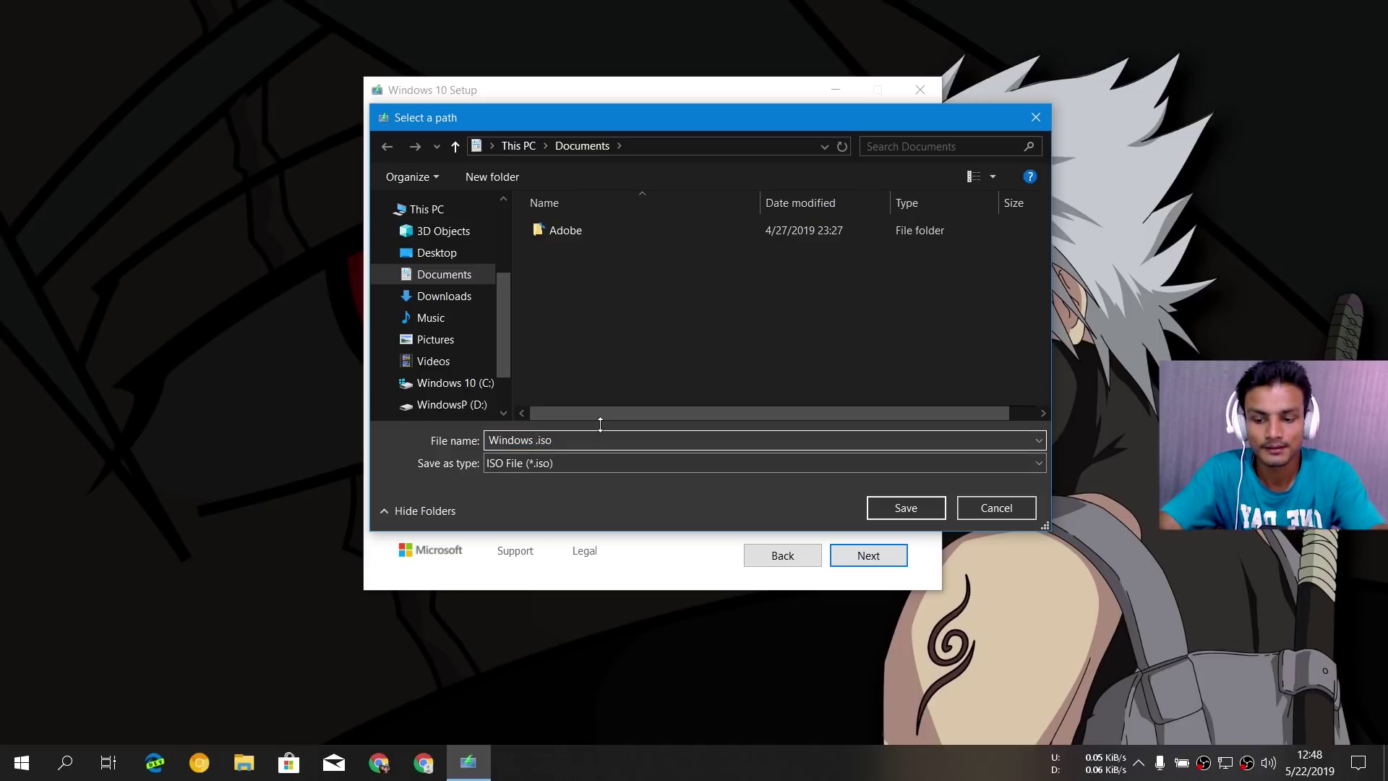
{"action": "type", "text": "19"}
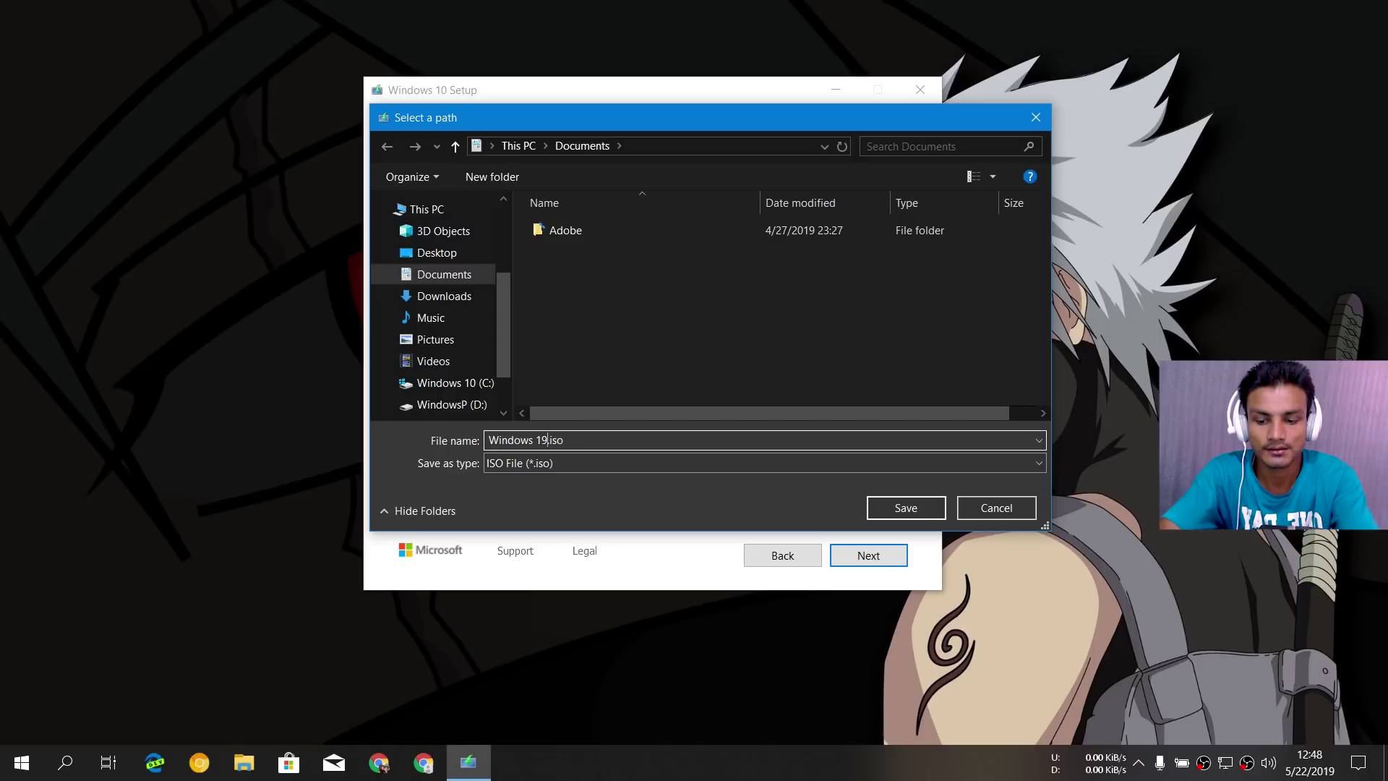
{"action": "type", "text": "03"}
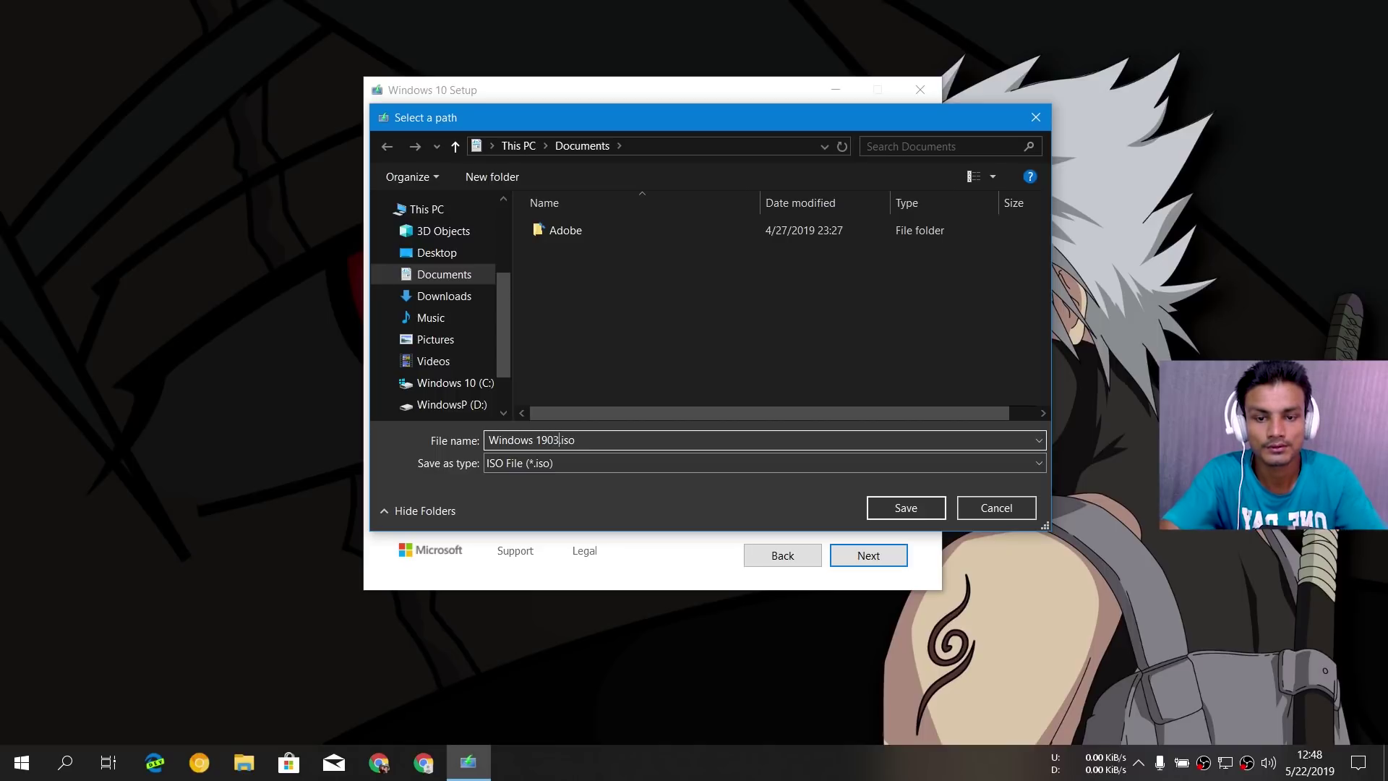
{"action": "left_click", "coordinate": [904, 507]}
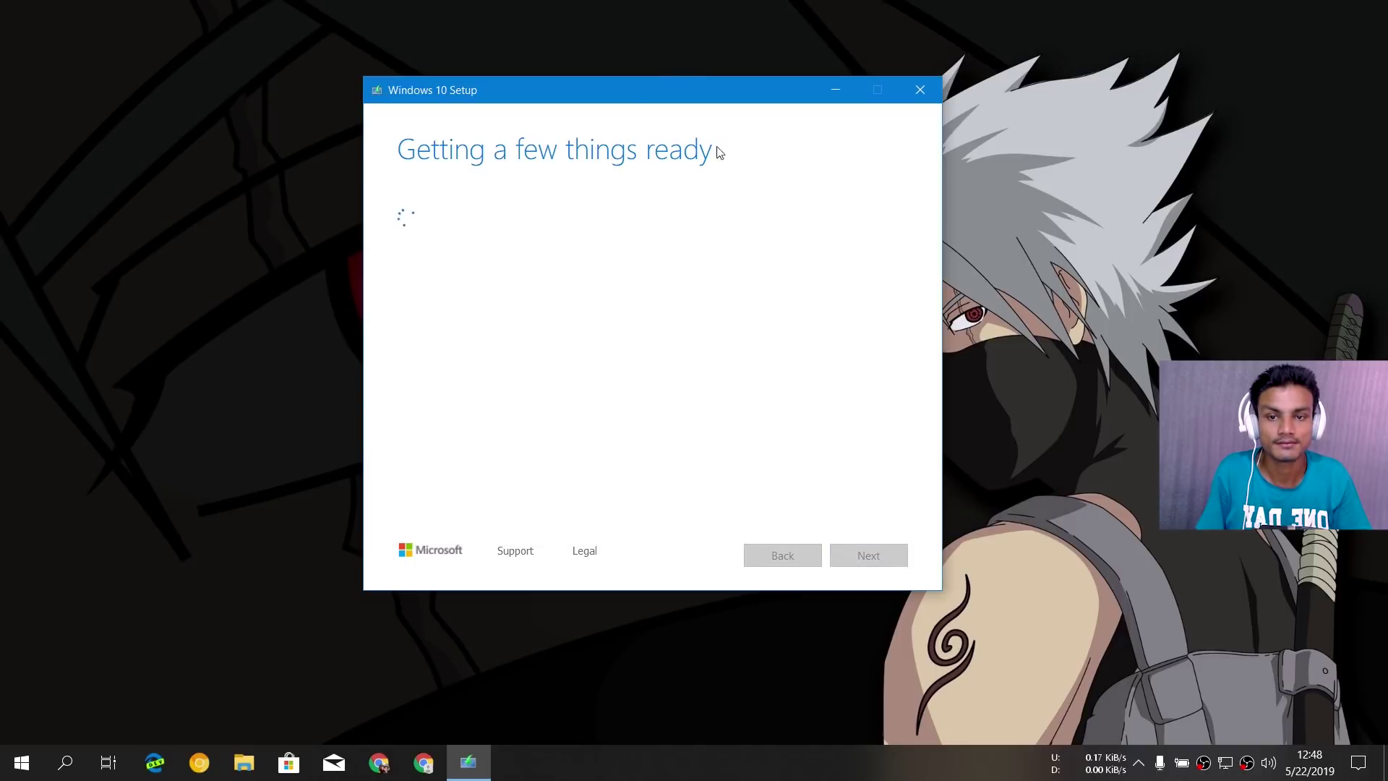
Move the Windows 10 Setup window up and right while the download climbs to 9%
{"action": "left_click_drag", "start_coordinate": [620, 98], "coordinate": [659, 90]}
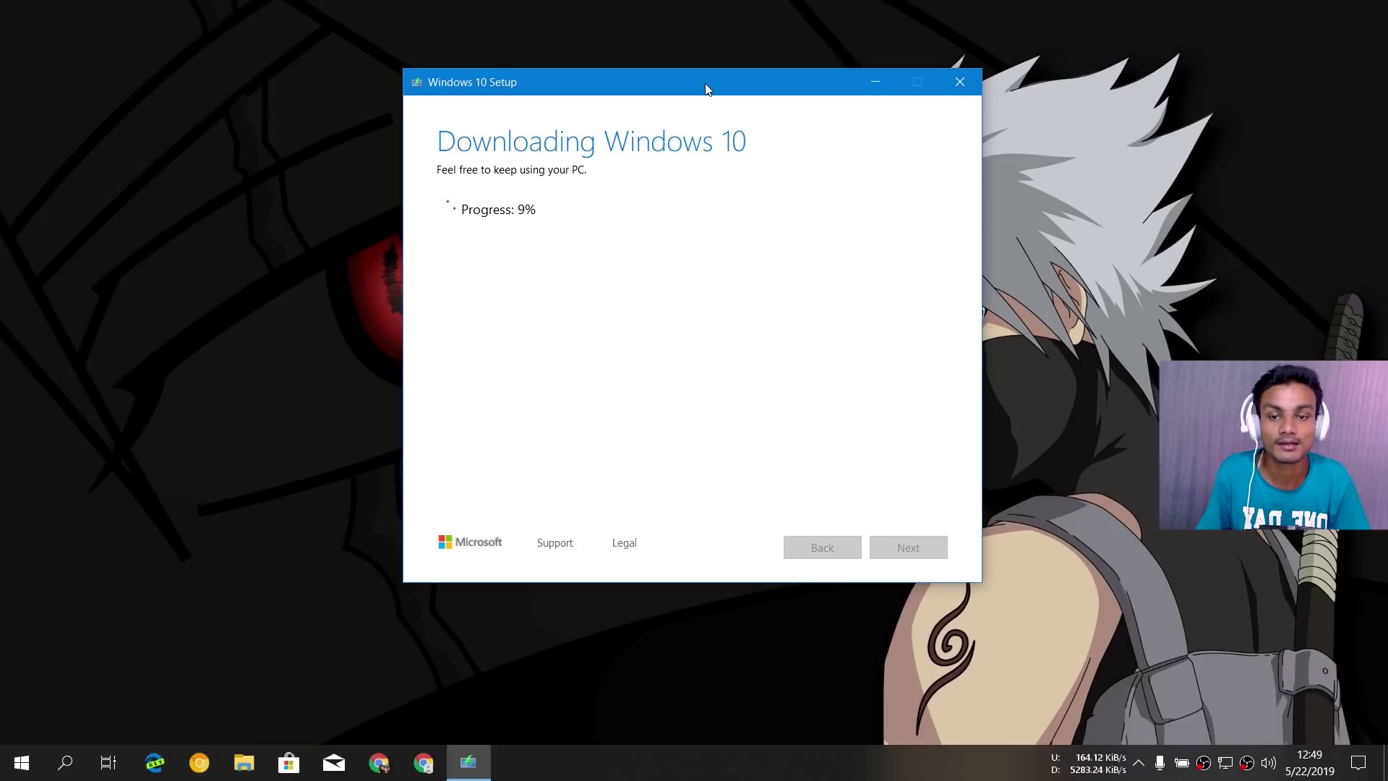
{"action": "mouse_move", "coordinate": [705, 84]}
{"action": "left_mouse_down"}
{"action": "mouse_move", "coordinate": [684, 76]}
{"action": "mouse_move", "coordinate": [722, 76]}
{"action": "left_mouse_up"}
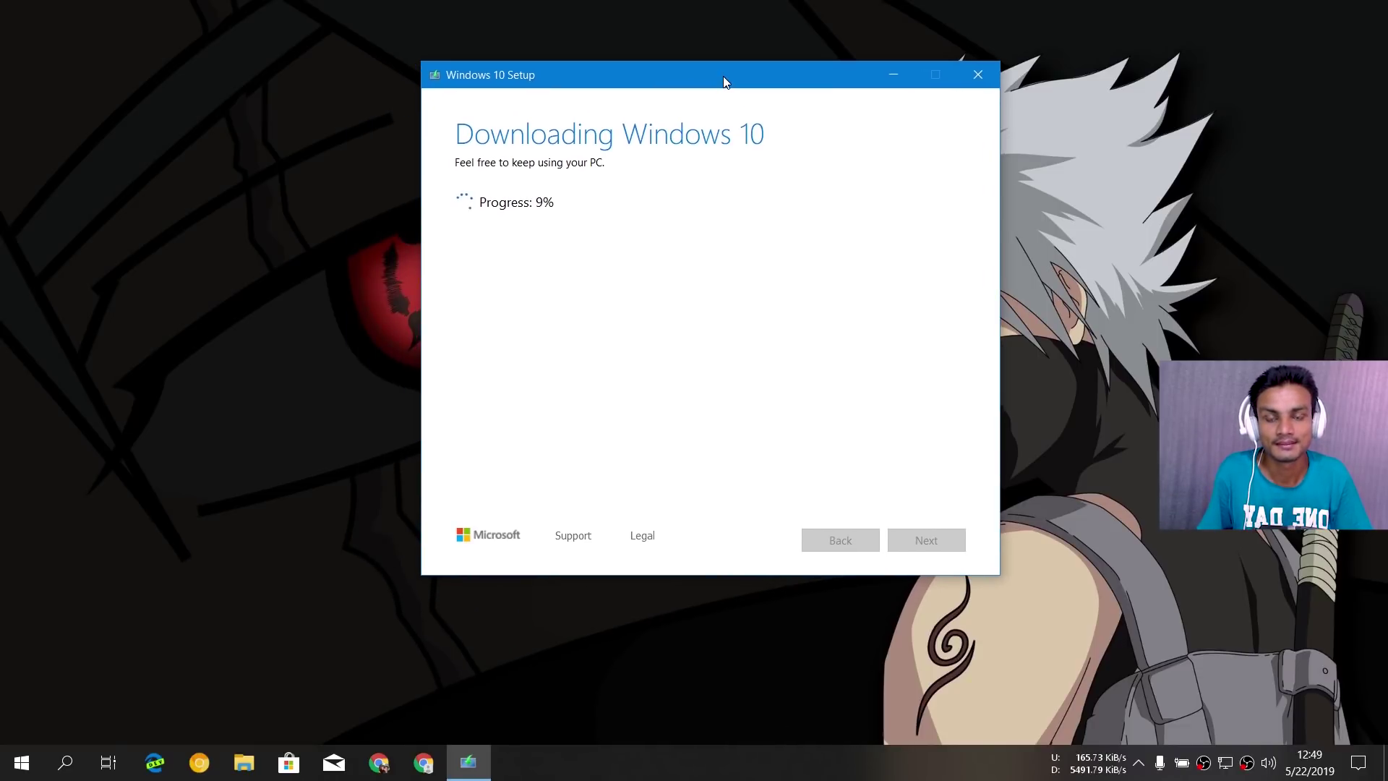